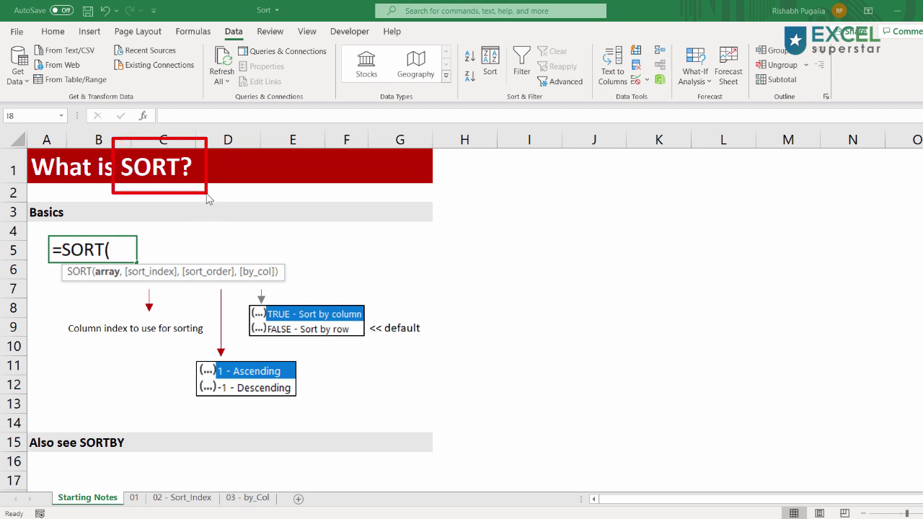
pyautogui.moveTo(210, 21); pyautogui.dragTo(257, 45)
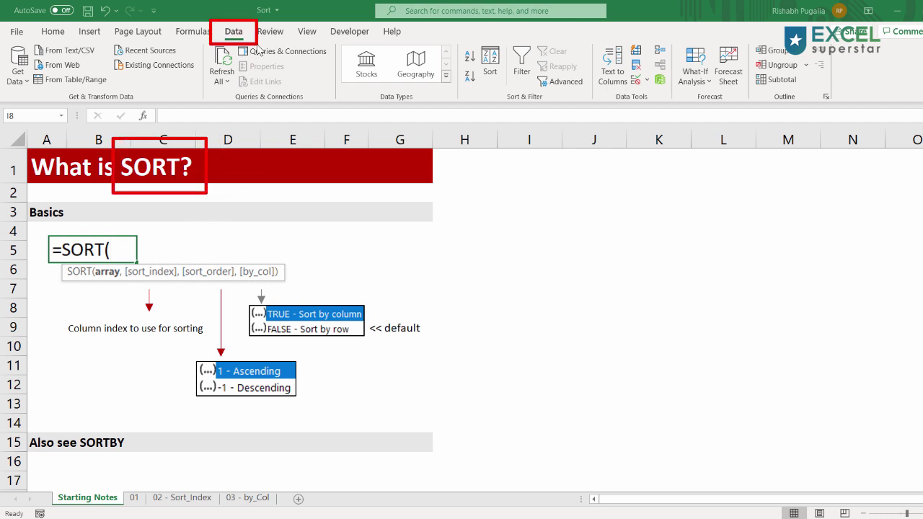
pyautogui.moveTo(465, 34); pyautogui.dragTo(508, 102)
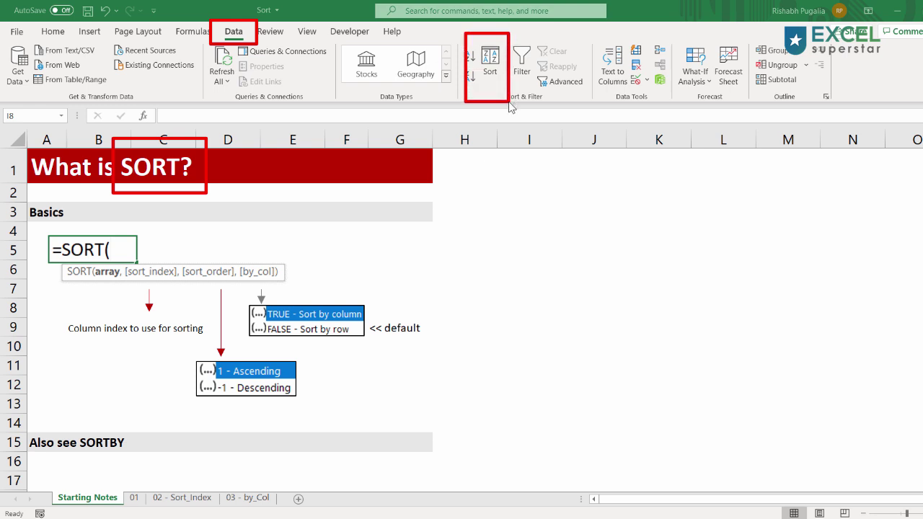
pyautogui.moveTo(527, 159); pyautogui.dragTo(491, 107)
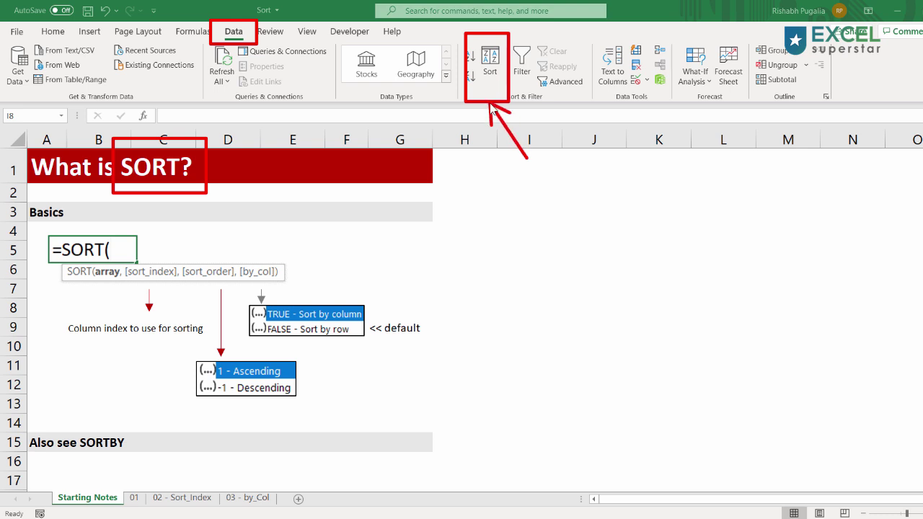
pyautogui.moveTo(184, 233); pyautogui.dragTo(143, 247)
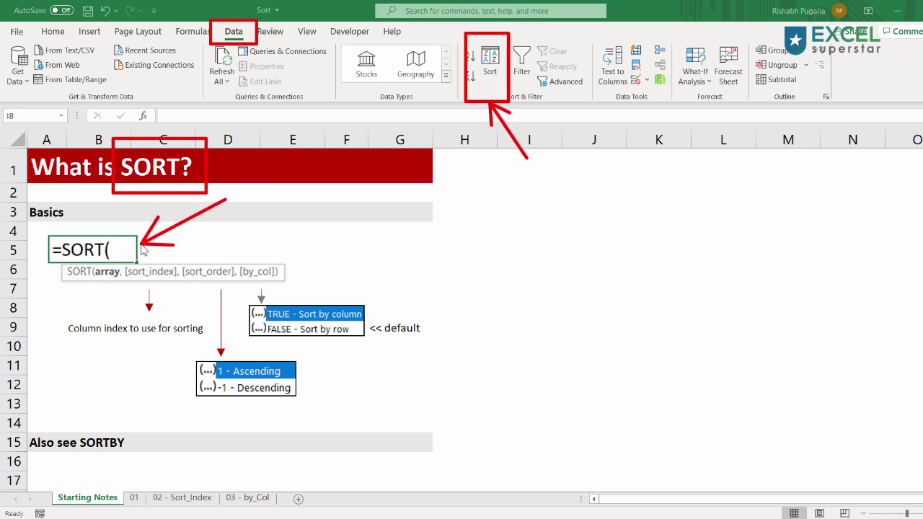
pyautogui.press('Escape')
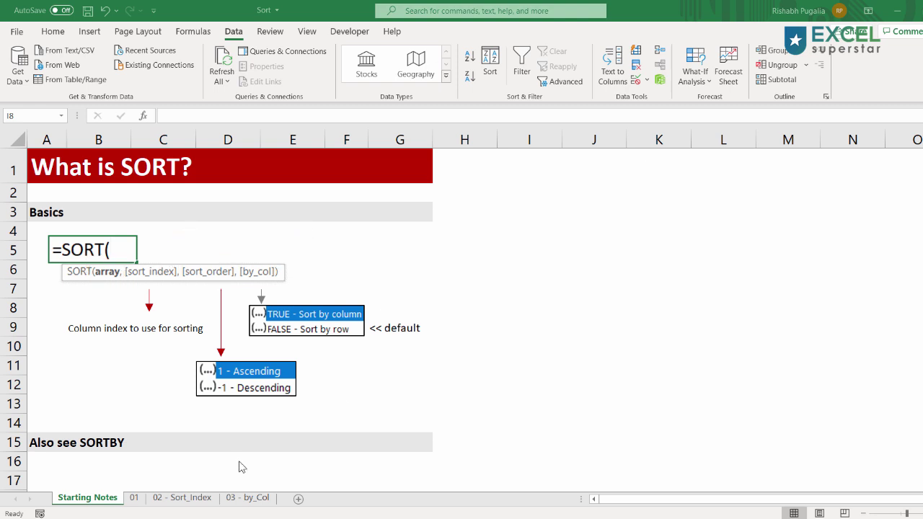
# Step: On sheet 01, enter =SORT(A2:A8,,1) in C2 to list the domain expertise entries in ascending order
pyautogui.click(135, 498)
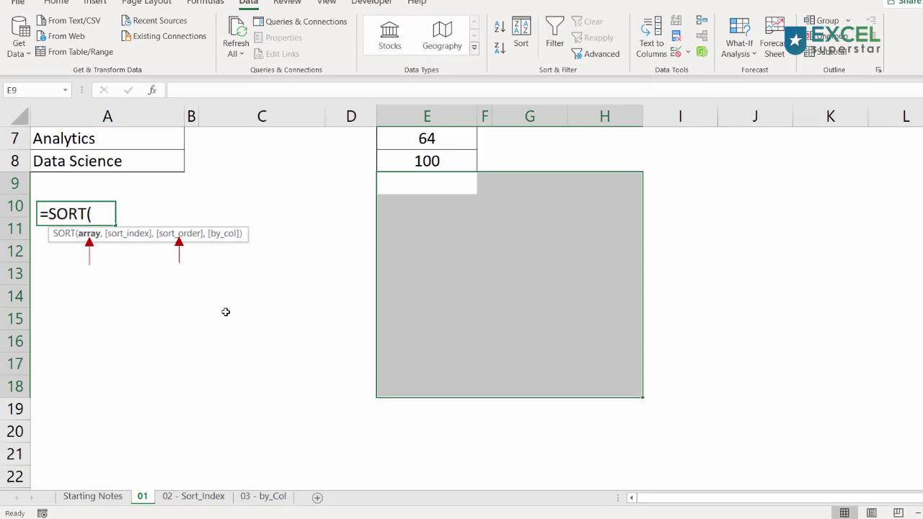
pyautogui.scroll(2, 222, 313)
pyautogui.click(287, 99)
pyautogui.write('=sort')
pyautogui.press('Tab')
pyautogui.moveTo(150, 104); pyautogui.dragTo(129, 257)
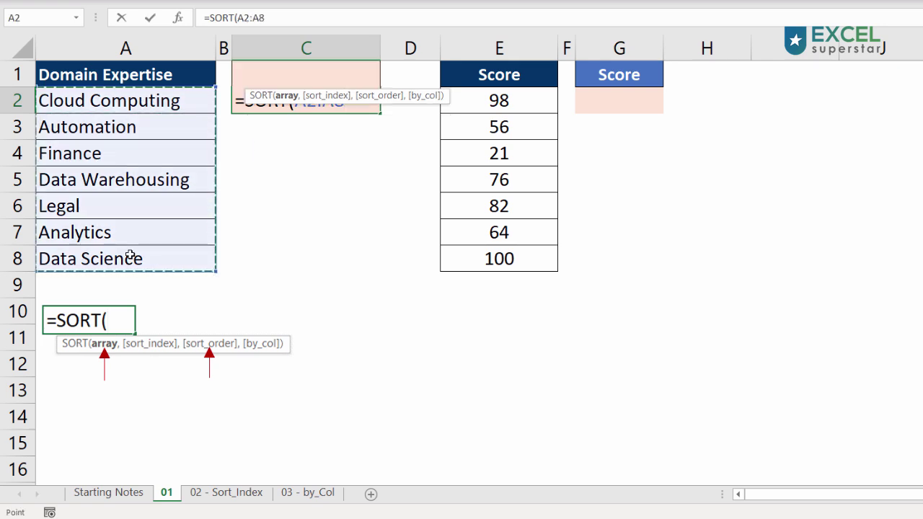
pyautogui.write(',')
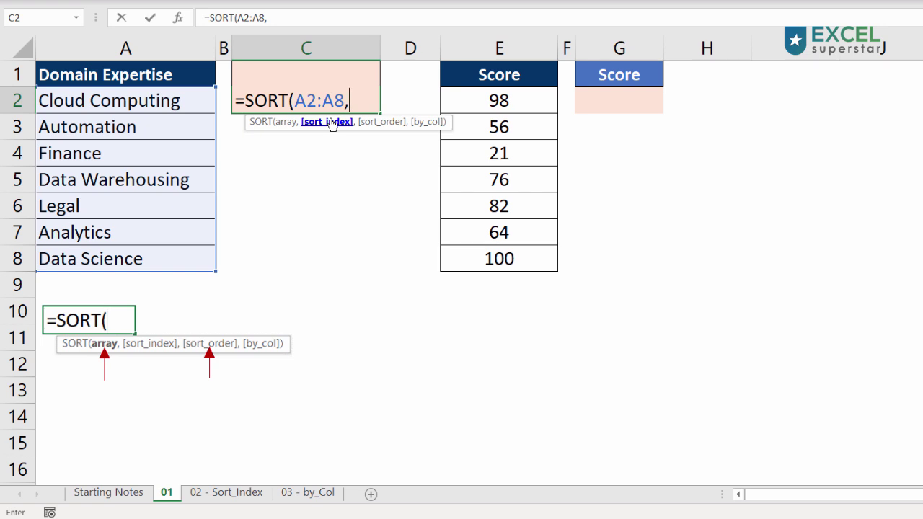
pyautogui.write(',')
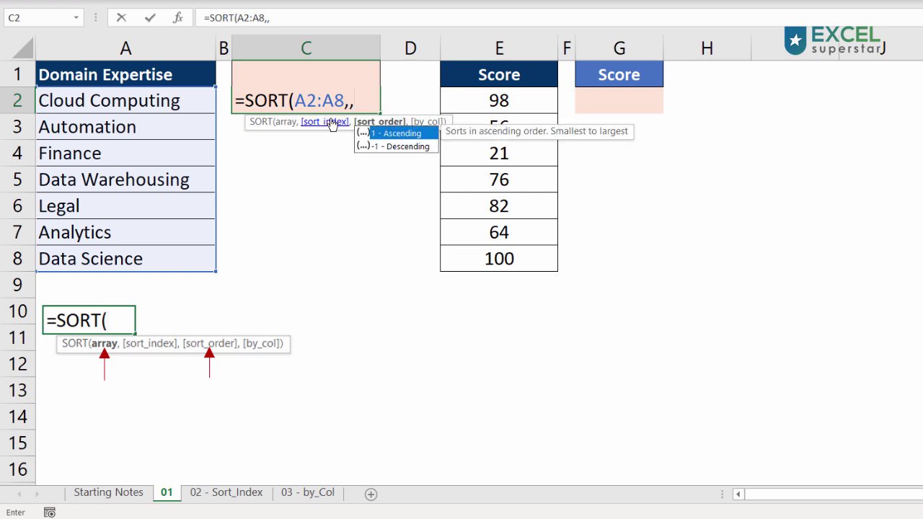
pyautogui.click(402, 149)
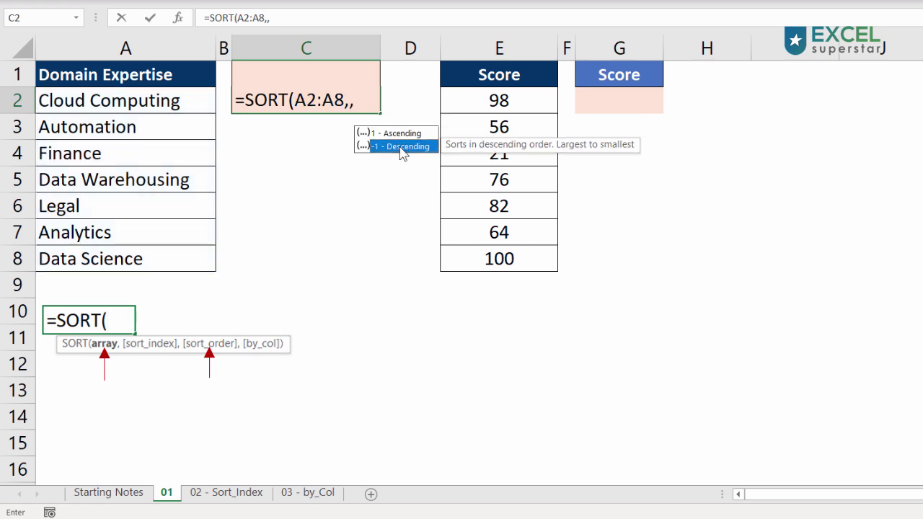
pyautogui.click(408, 136)
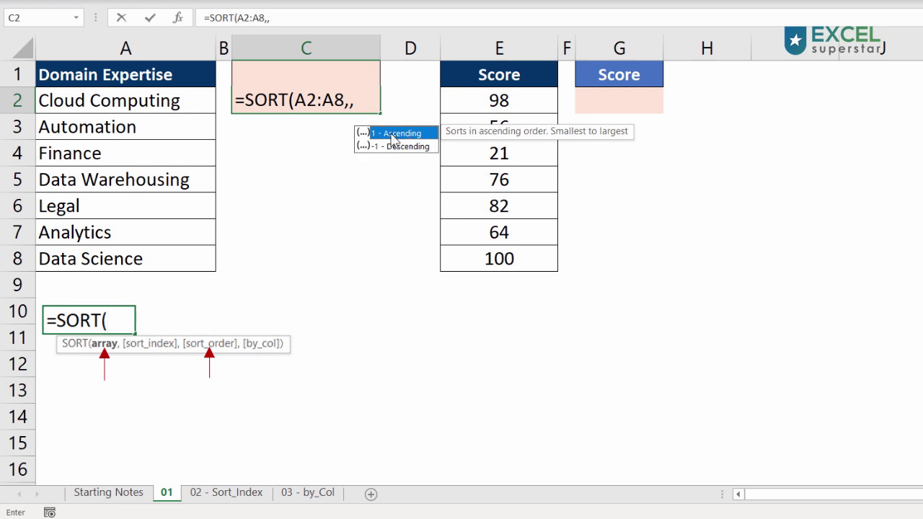
pyautogui.doubleClick(395, 134)
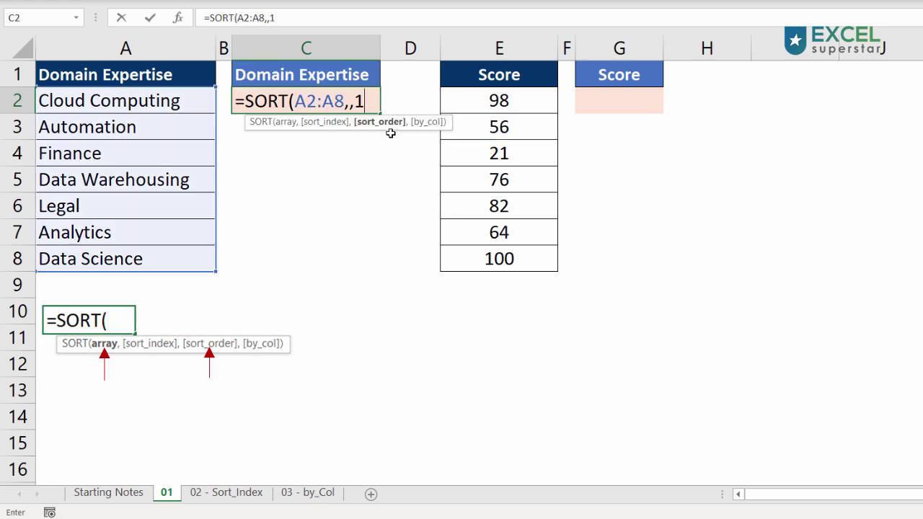
pyautogui.write(')')
pyautogui.press('Return')
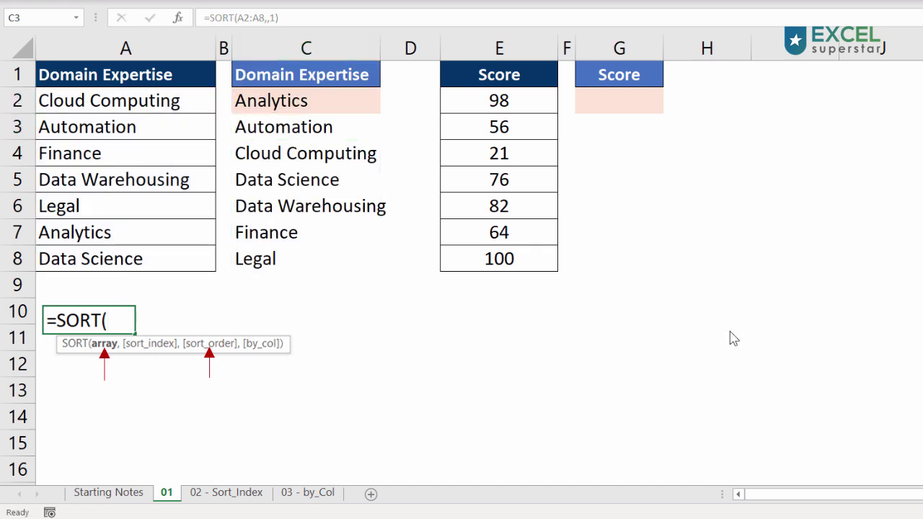
pyautogui.moveTo(228, 94); pyautogui.dragTo(227, 213)
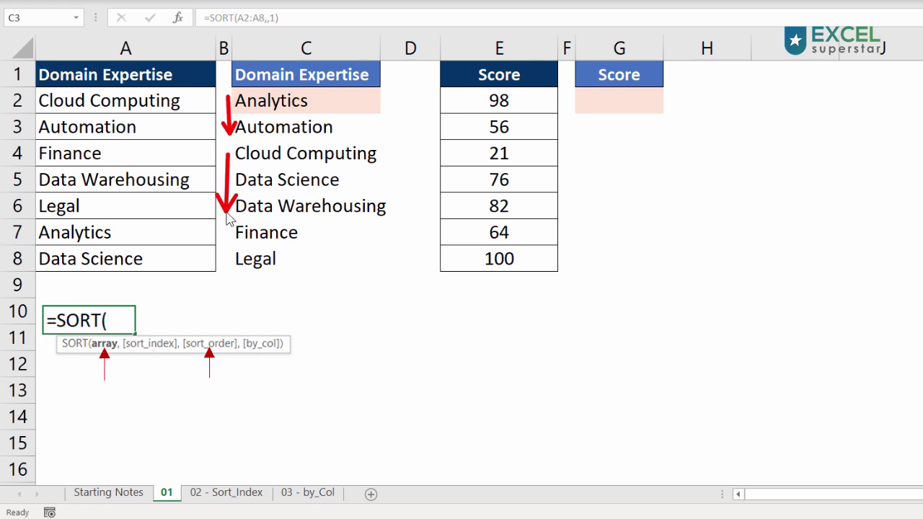
pyautogui.click(228, 235)
pyautogui.click(228, 265)
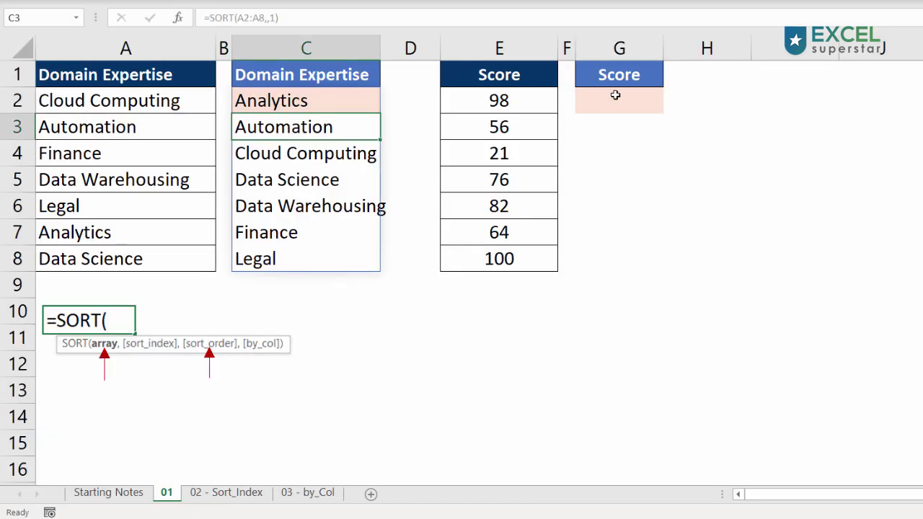
# Step: Enter =SORT(E2:E8,,-1) in G2 to list the scores in descending order, and select the sorted scores
pyautogui.click(623, 99)
pyautogui.write('=sort')
pyautogui.press('Tab')
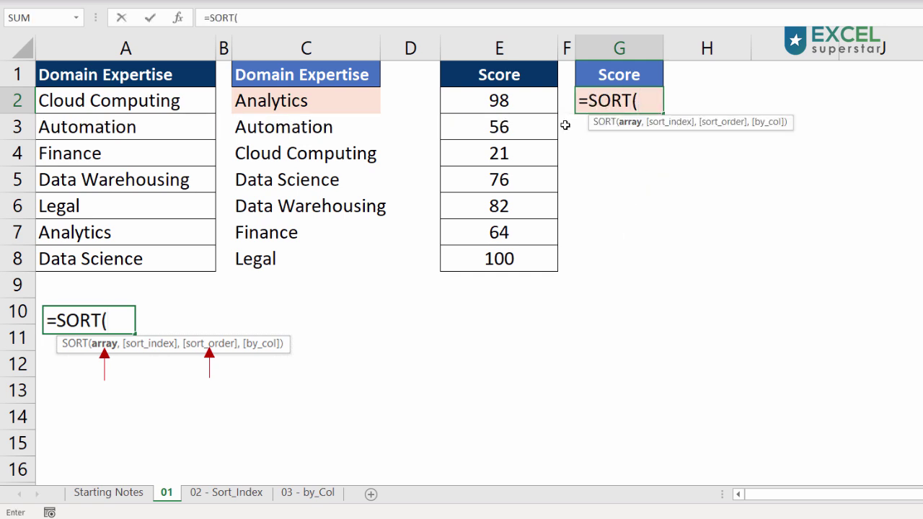
pyautogui.moveTo(500, 101); pyautogui.dragTo(510, 258)
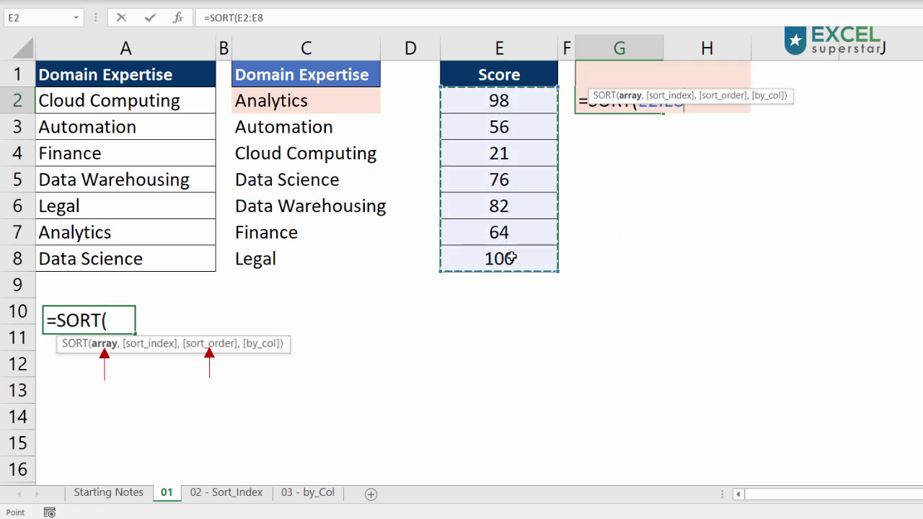
pyautogui.write(',')
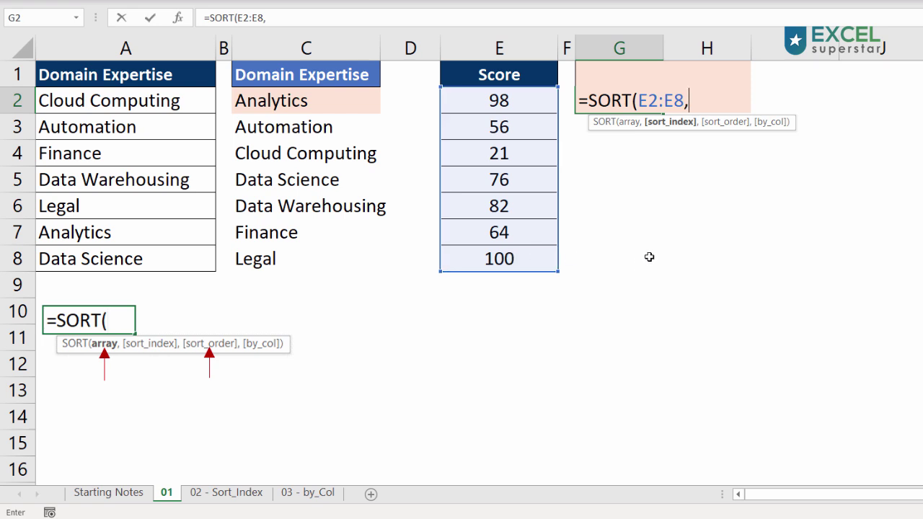
pyautogui.write(',-')
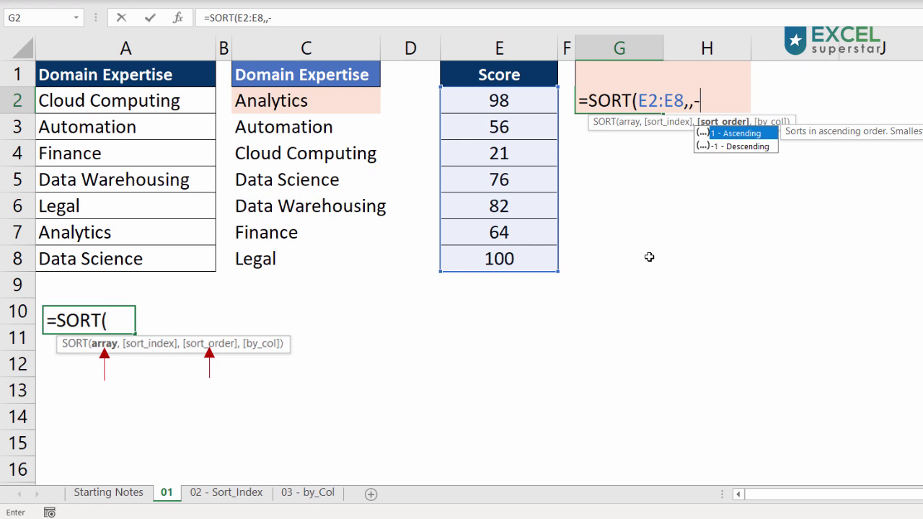
pyautogui.write('1)')
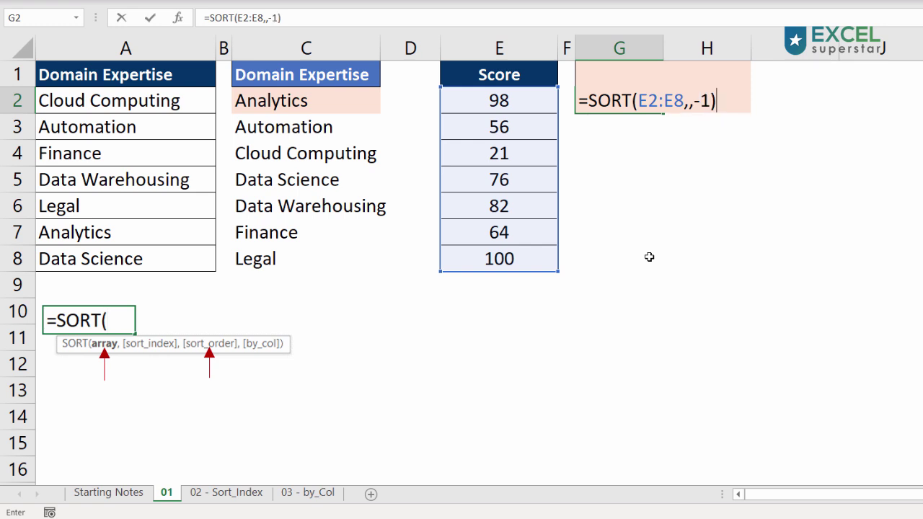
pyautogui.press('Return')
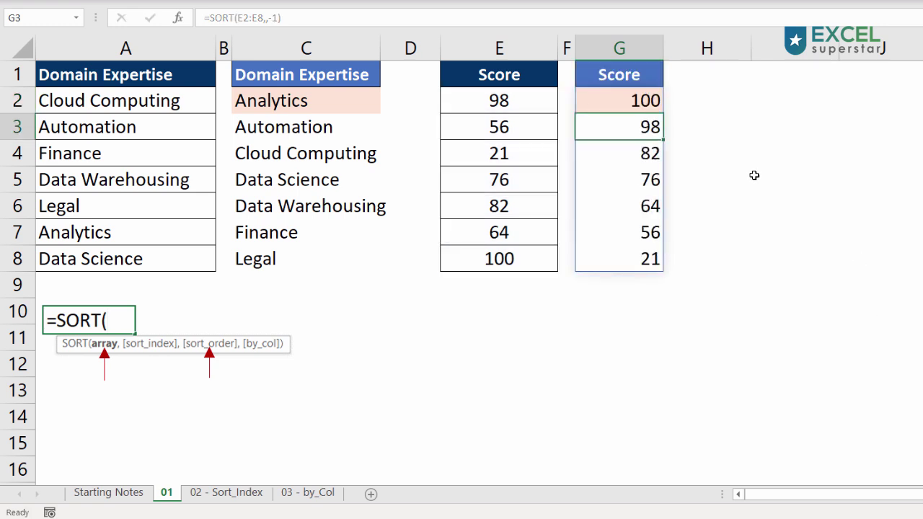
pyautogui.moveTo(614, 101); pyautogui.dragTo(600, 258)
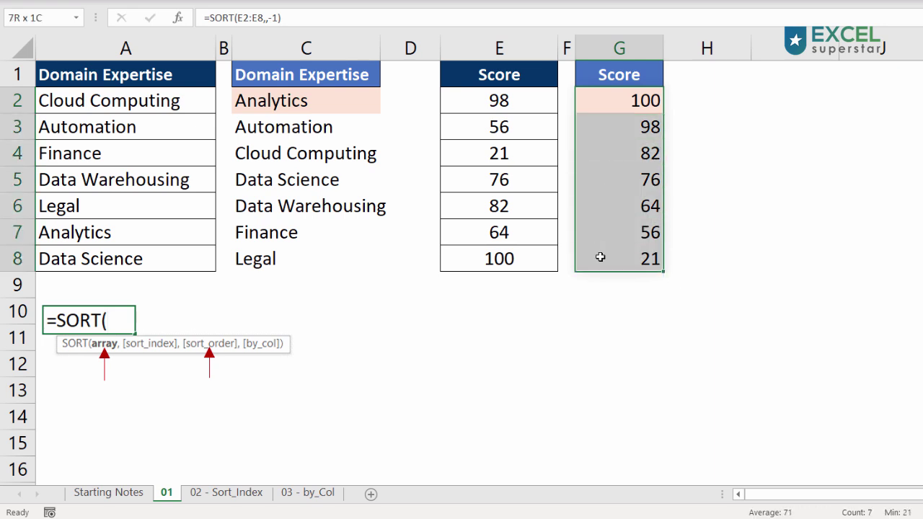
# Step: Change the score in E5 to 761 to test the dynamic sorting, and undo the change
pyautogui.doubleClick(478, 97)
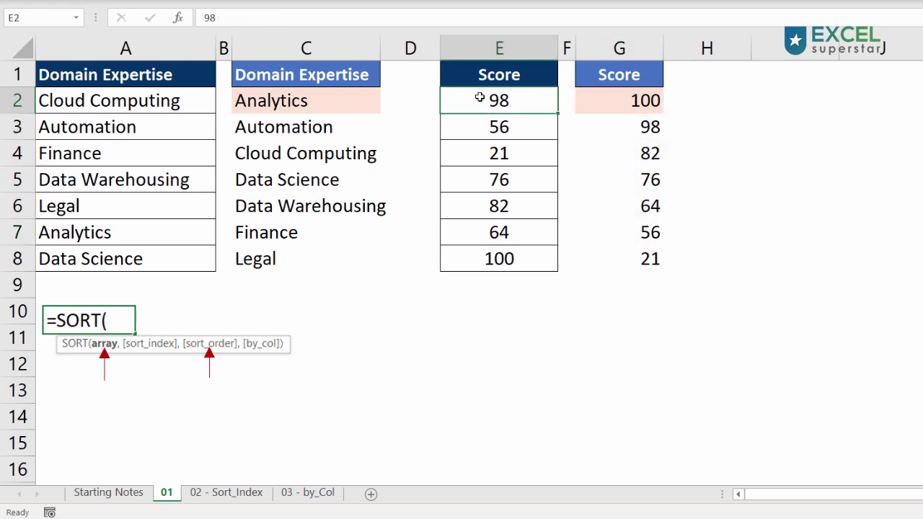
pyautogui.doubleClick(477, 177)
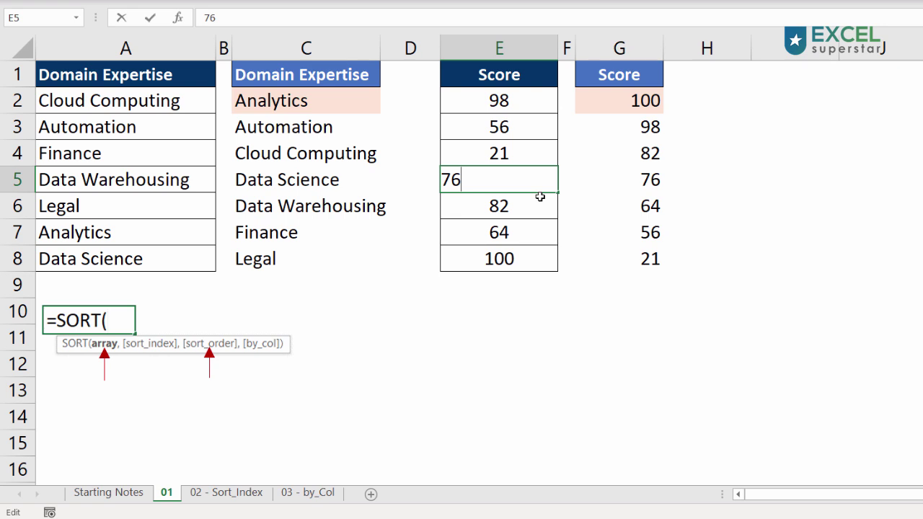
pyautogui.write('1')
pyautogui.press('Tab')
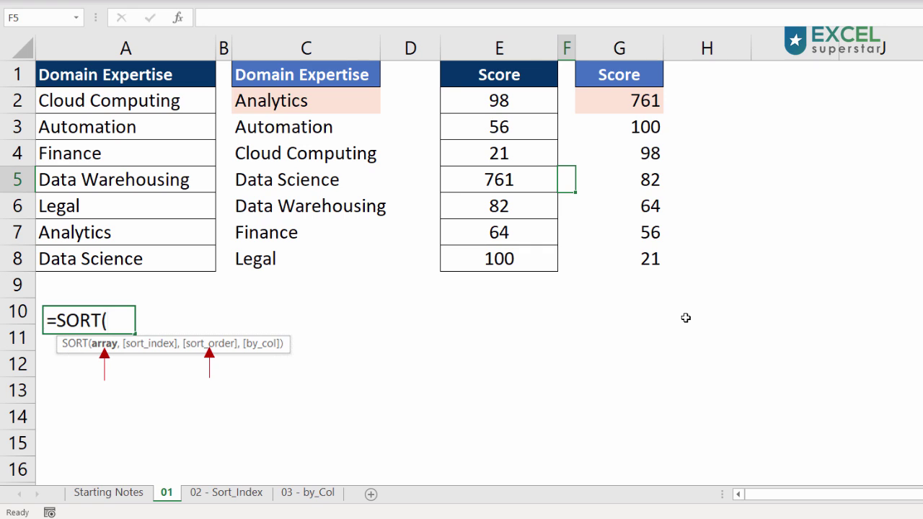
pyautogui.hotkey('ctrl', 'z')
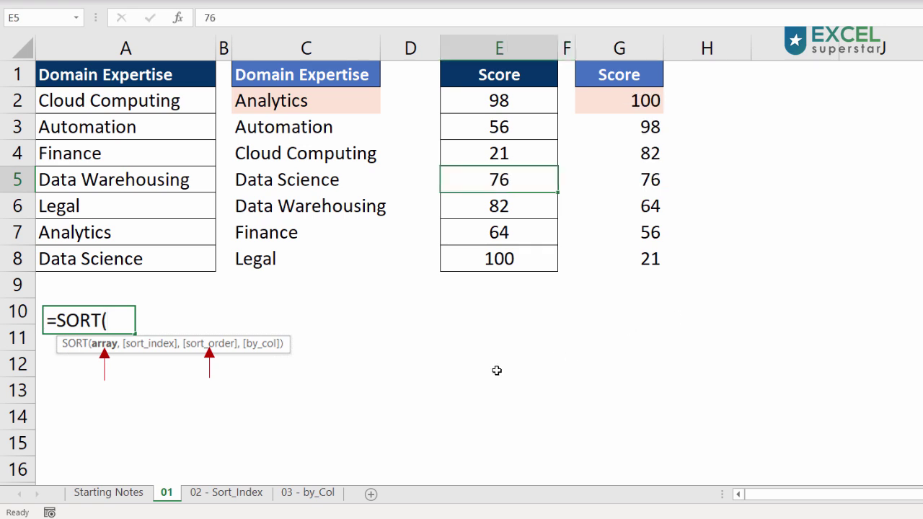
pyautogui.click(103, 367)
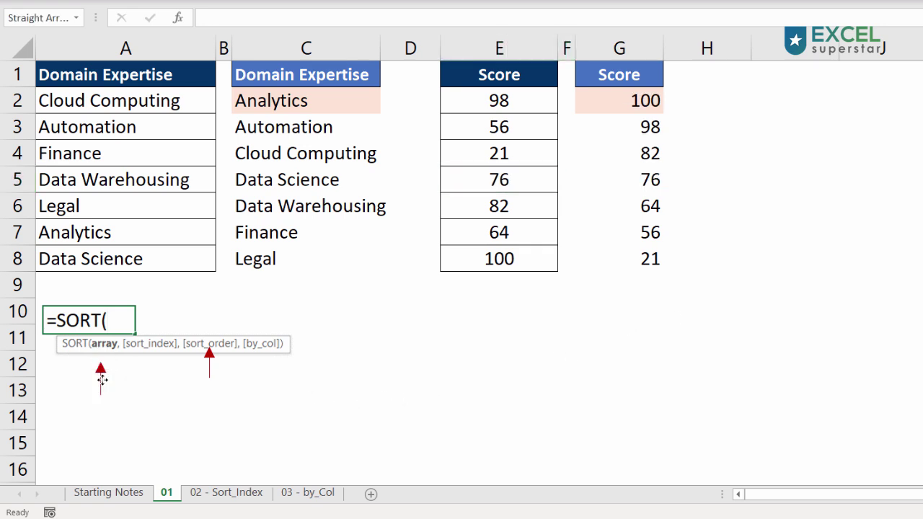
pyautogui.moveTo(211, 369); pyautogui.dragTo(207, 366)
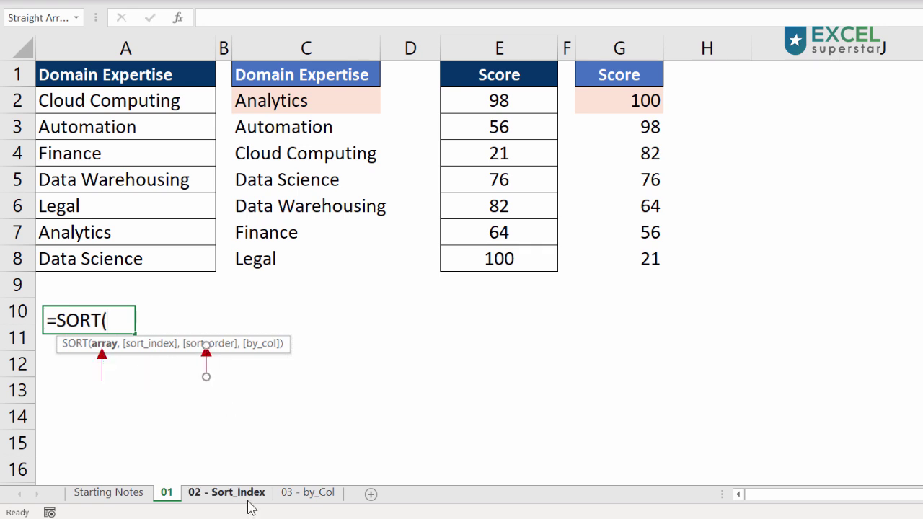
# Step: Open the 02 - Sort_Index sheet and select the table data in A4:C10
pyautogui.click(227, 493)
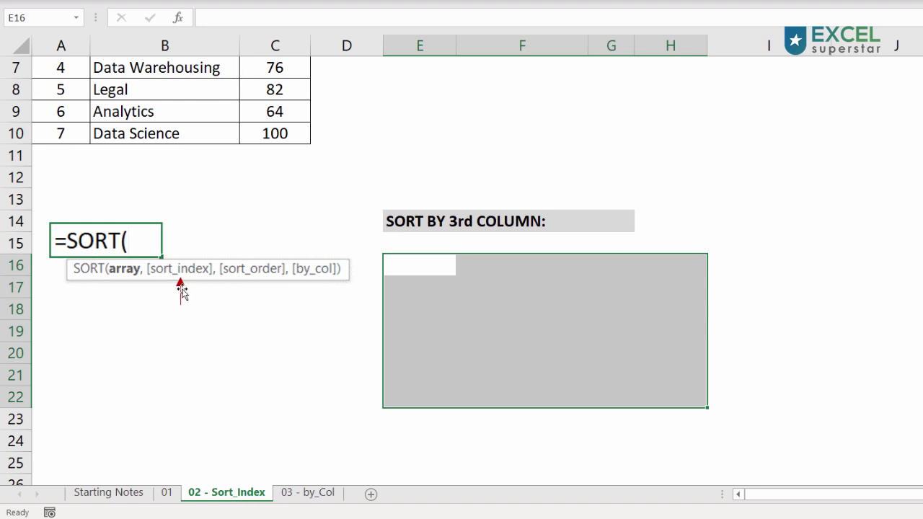
pyautogui.click(179, 283)
pyautogui.scroll(2, 469, 385)
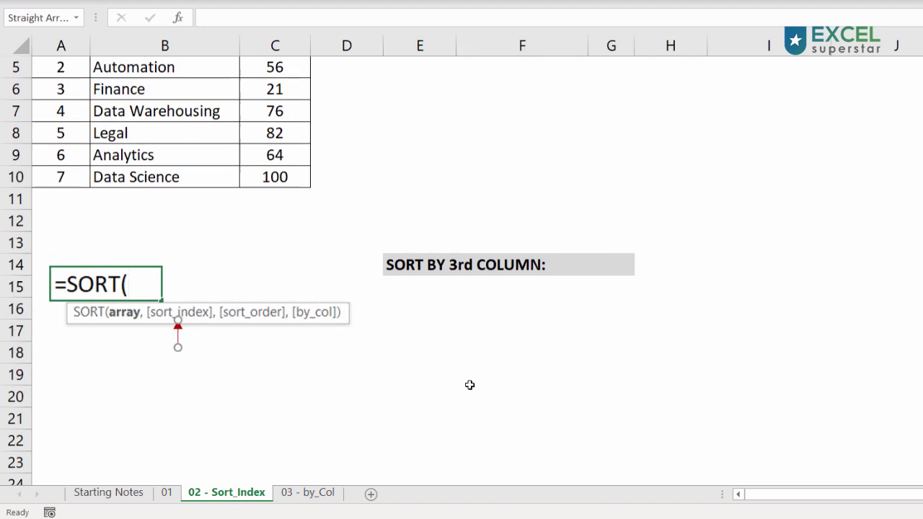
pyautogui.click(426, 117)
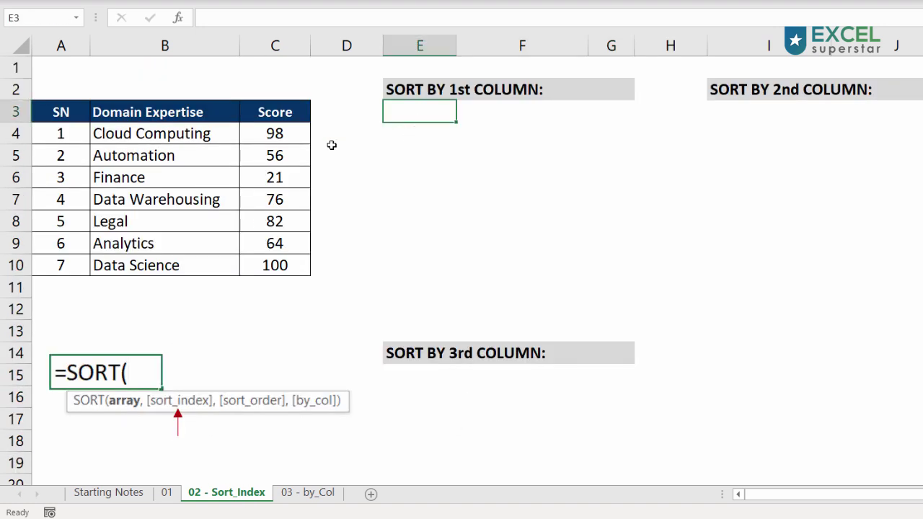
pyautogui.moveTo(179, 137); pyautogui.dragTo(171, 261)
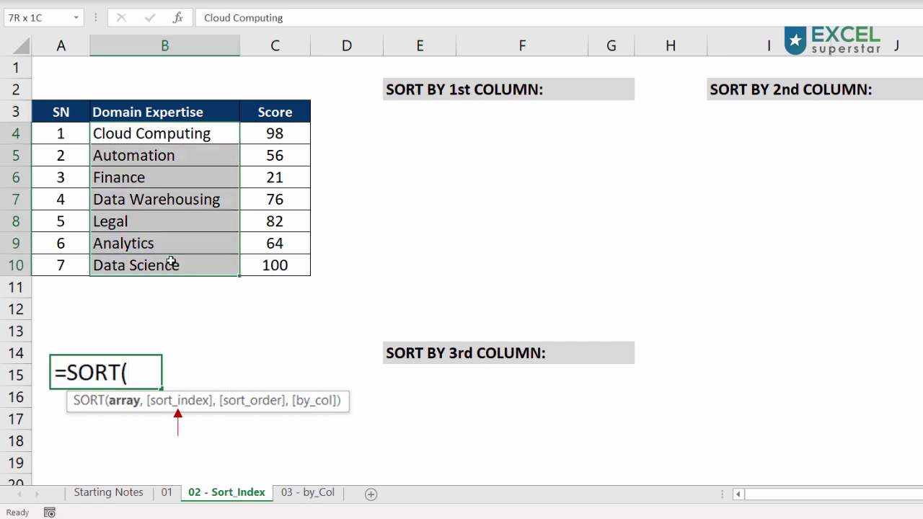
pyautogui.moveTo(292, 268); pyautogui.dragTo(48, 133)
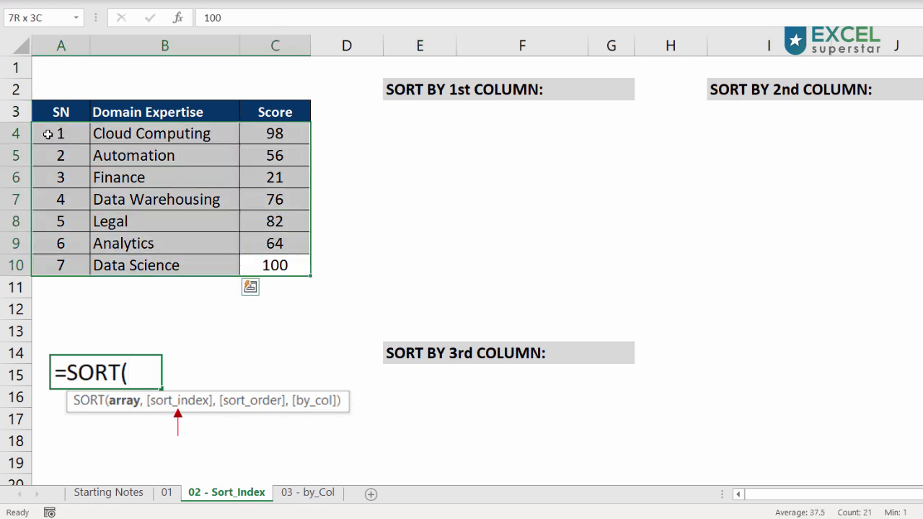
# Step: Start a SORT formula in E4 with the table data A4:C10 as the array
pyautogui.click(409, 127)
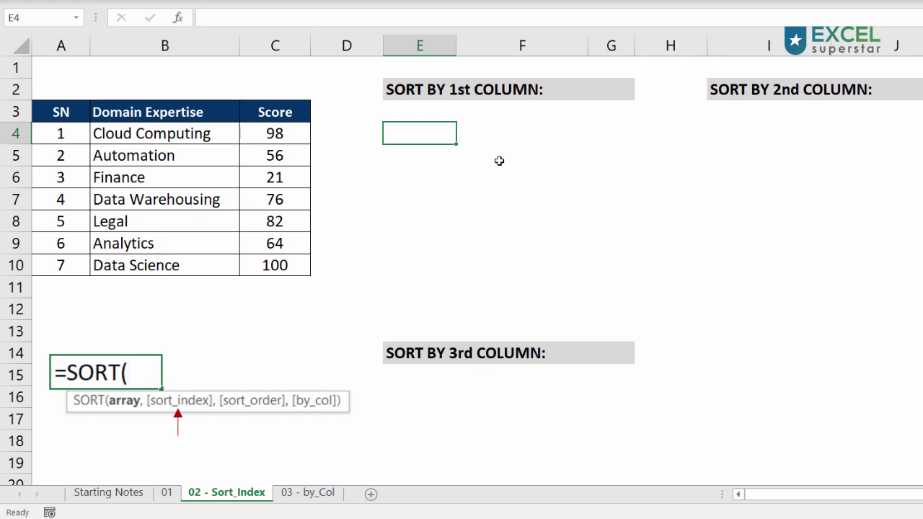
pyautogui.write('=sort')
pyautogui.press('Tab')
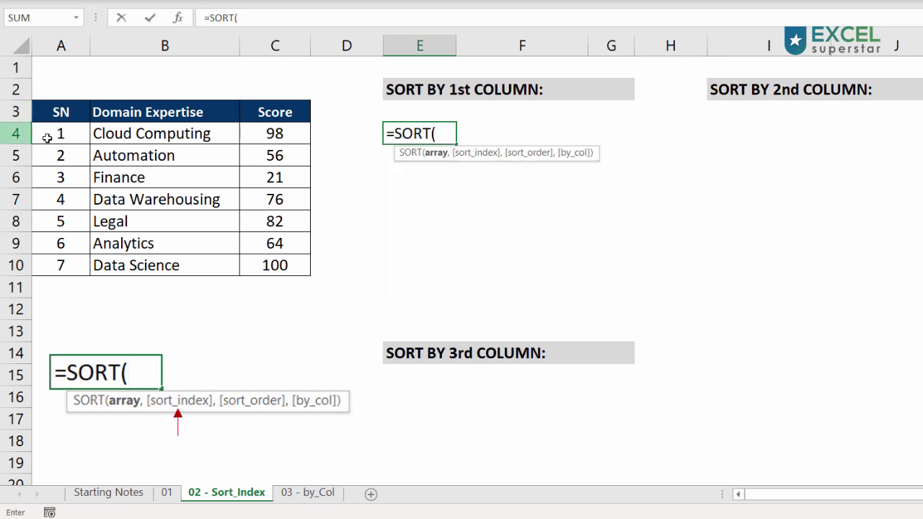
pyautogui.moveTo(48, 133); pyautogui.dragTo(278, 265)
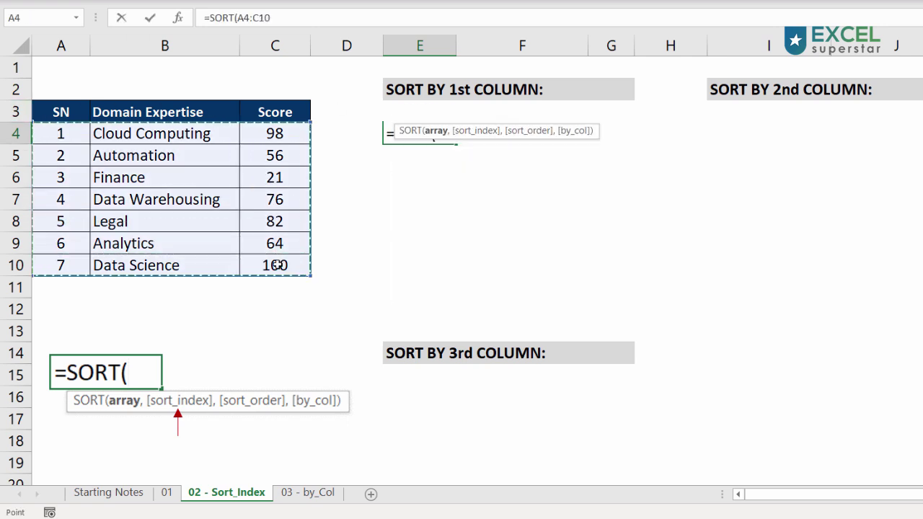
pyautogui.moveTo(531, 132); pyautogui.dragTo(515, 209)
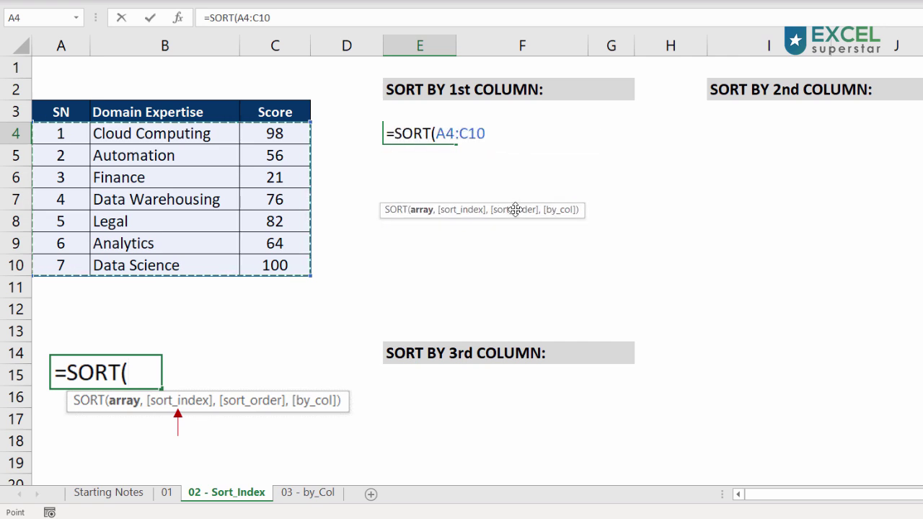
pyautogui.write(',')
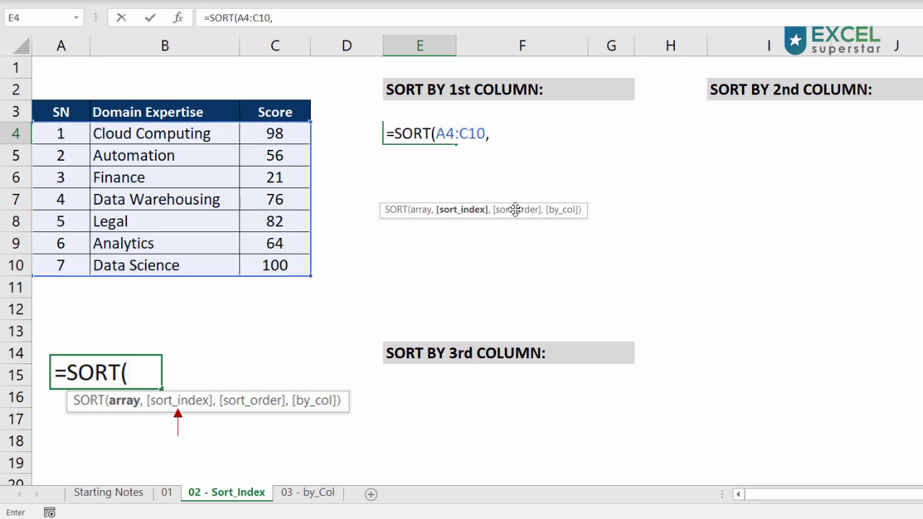
# Step: Annotate the table's three columns with the numbers 1, 2 and 3 above their headers
pyautogui.click(55, 76)
pyautogui.write('1')
pyautogui.click(153, 80)
pyautogui.write('2')
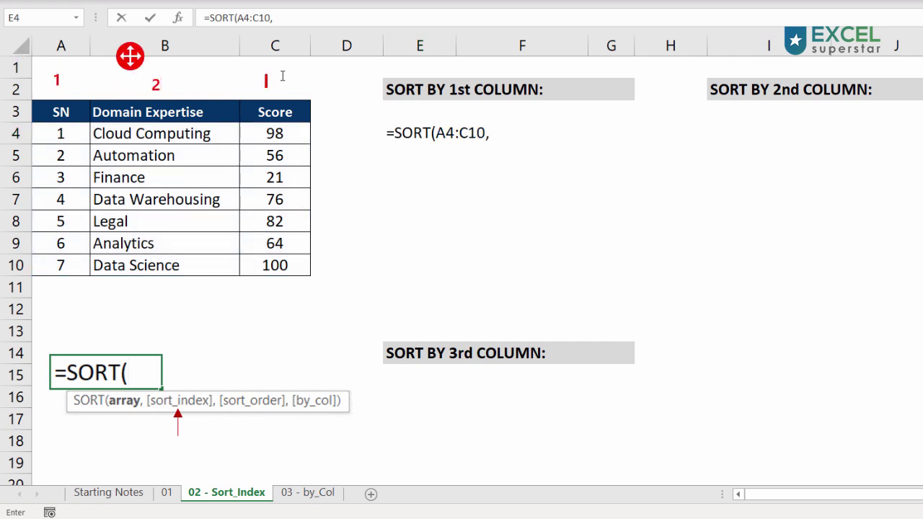
pyautogui.click(267, 79)
pyautogui.write('3')
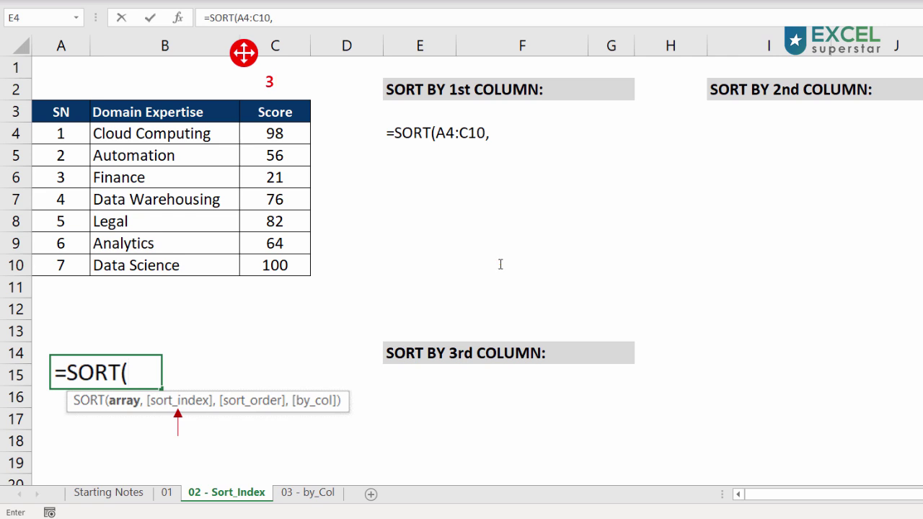
# Step: Complete the formula in E4 as =SORT(A4:C10,3,-1) to sort the table by its third column in descending order
pyautogui.click(489, 131)
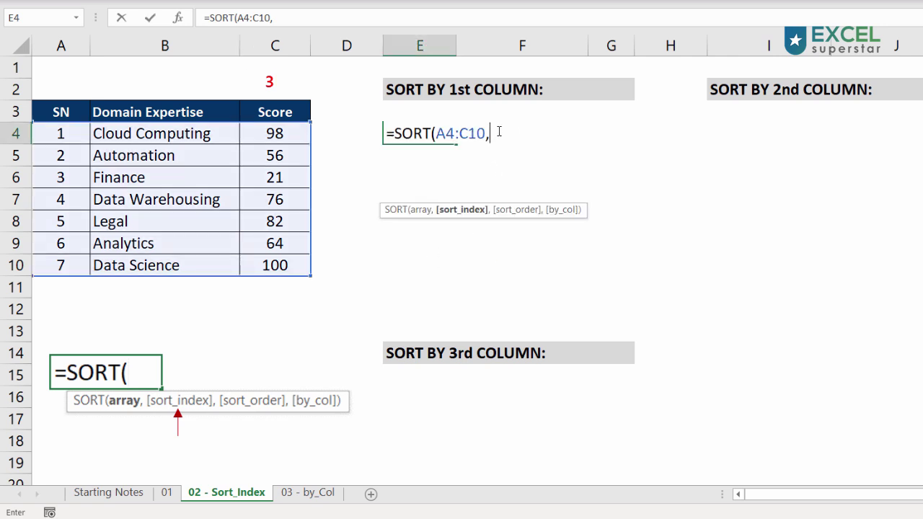
pyautogui.write('3,')
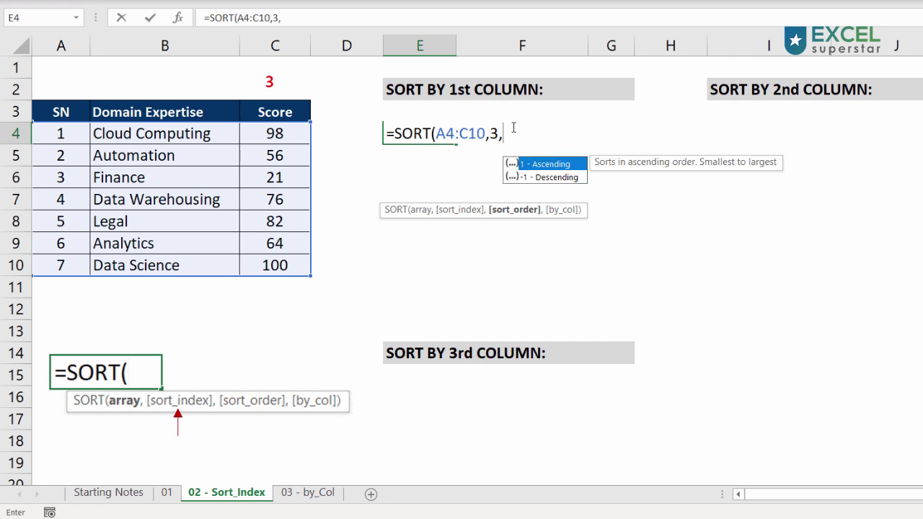
pyautogui.write('-1')
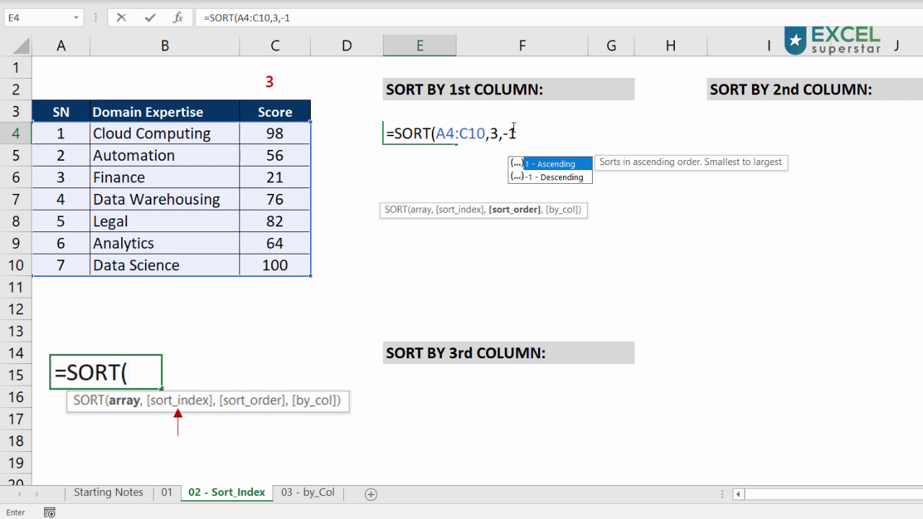
pyautogui.write(')')
pyautogui.press('Return')
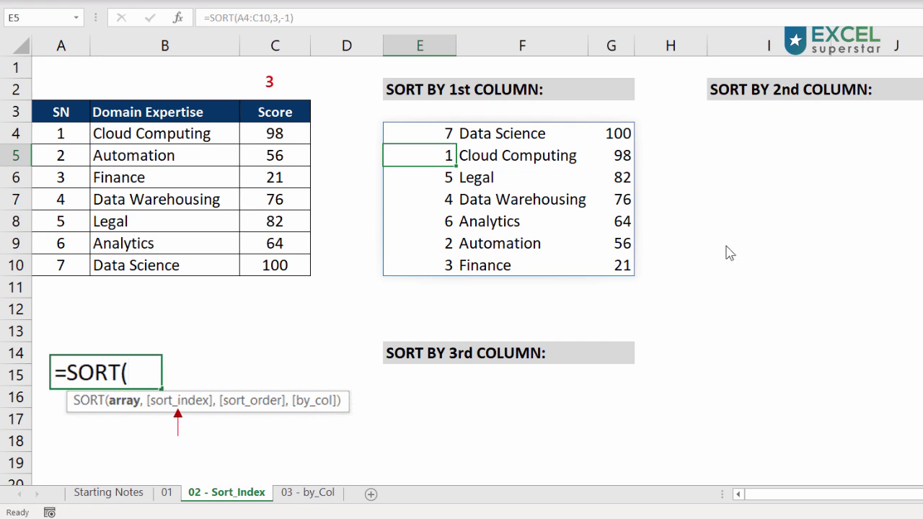
# Step: Mark the sorted result, its score column, the sort_index argument and the source table with red boxes, and clear the annotations
pyautogui.moveTo(378, 119)
pyautogui.mouseDown()
pyautogui.moveTo(553, 283)
pyautogui.moveTo(658, 290)
pyautogui.mouseUp()
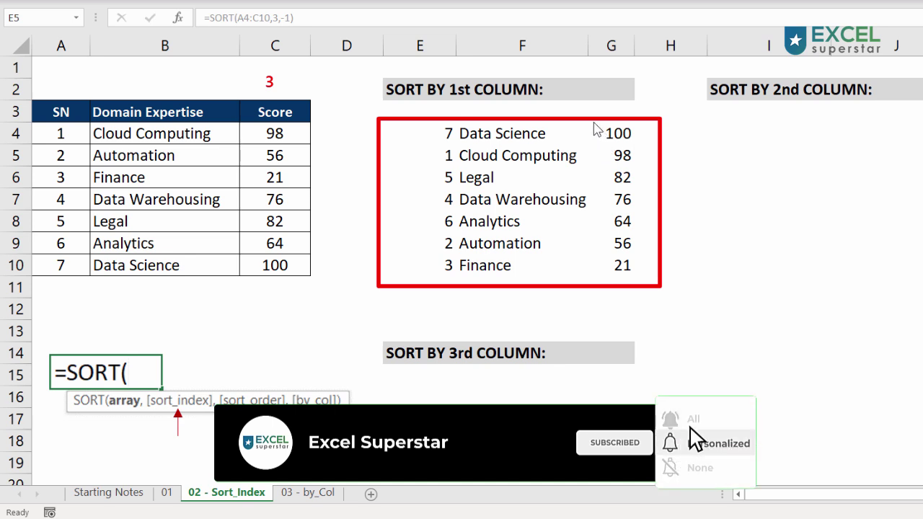
pyautogui.moveTo(597, 127)
pyautogui.mouseDown()
pyautogui.moveTo(640, 191)
pyautogui.moveTo(663, 294)
pyautogui.moveTo(657, 287)
pyautogui.mouseUp()
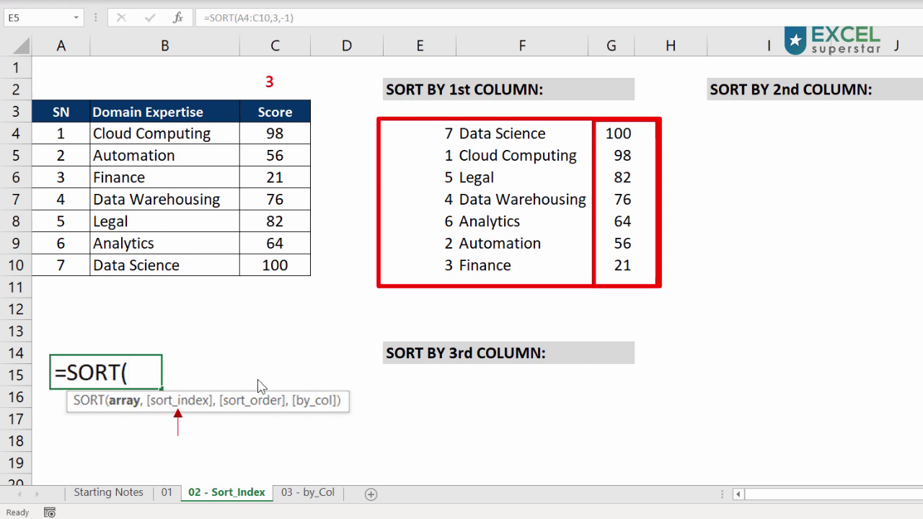
pyautogui.moveTo(141, 384); pyautogui.dragTo(217, 415)
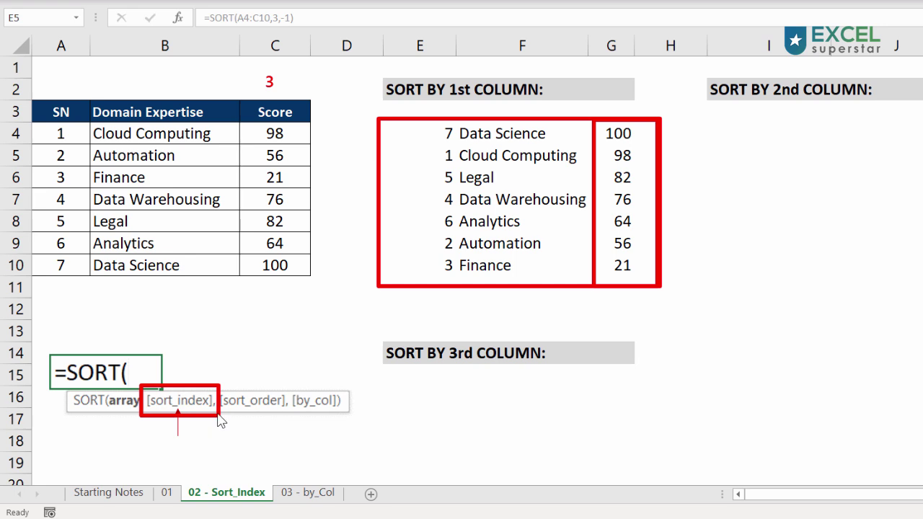
pyautogui.moveTo(31, 101)
pyautogui.mouseDown()
pyautogui.moveTo(70, 173)
pyautogui.moveTo(308, 274)
pyautogui.mouseUp()
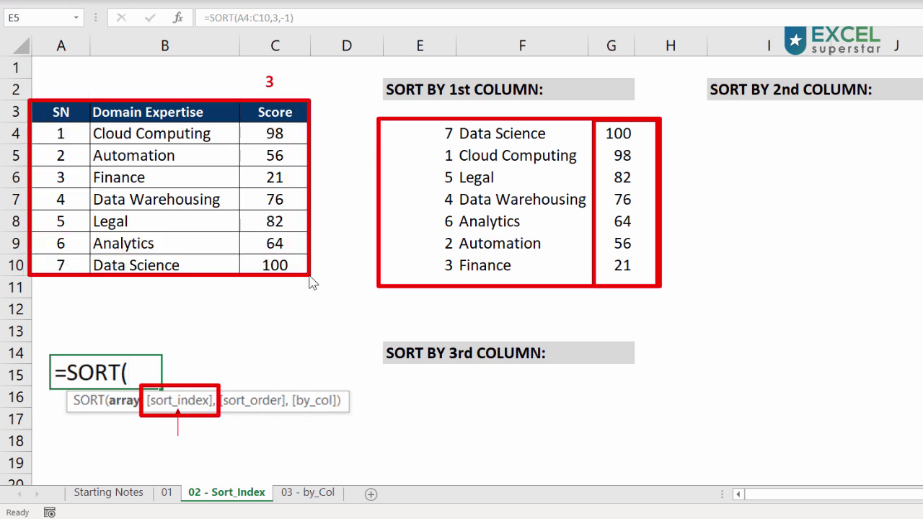
pyautogui.moveTo(66, 77); pyautogui.dragTo(66, 78)
pyautogui.click(153, 78)
pyautogui.press('Escape')
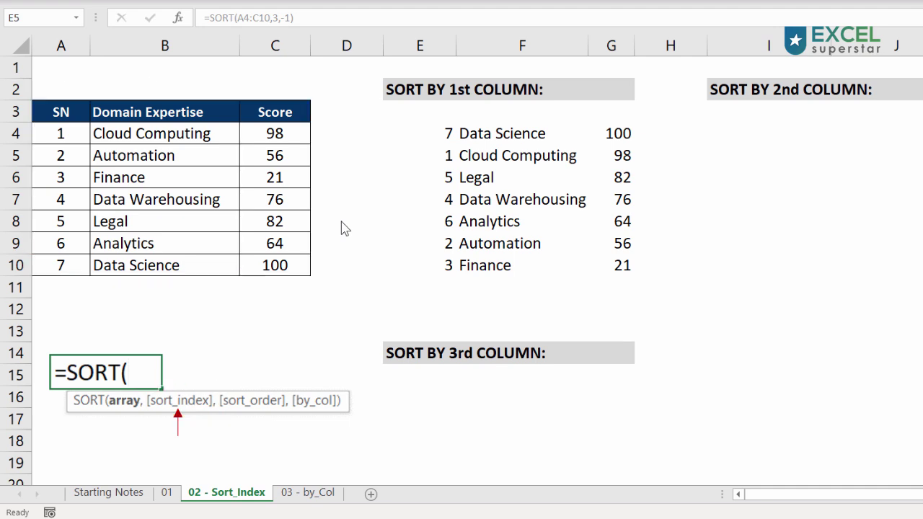
# Step: Start a SORT formula in I4 with A4:C10 as the array and 2 as the sort index
pyautogui.click(729, 137)
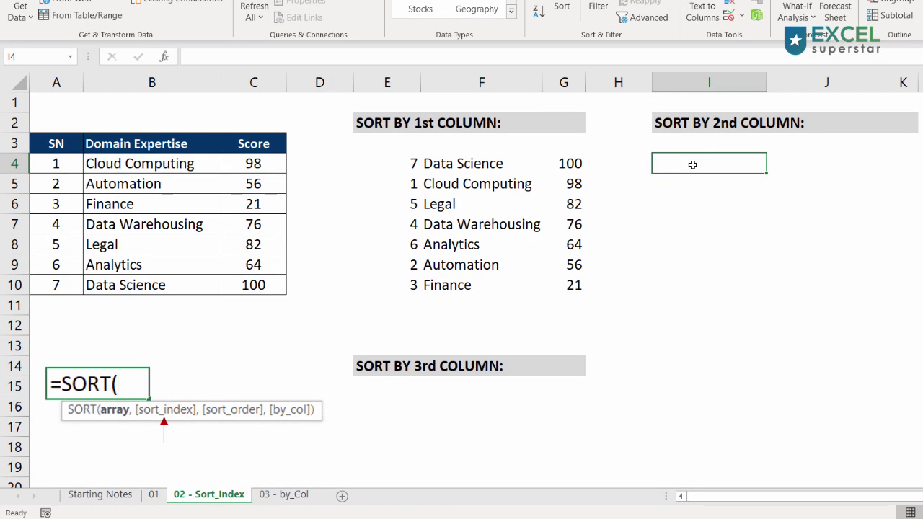
pyautogui.write('=sort')
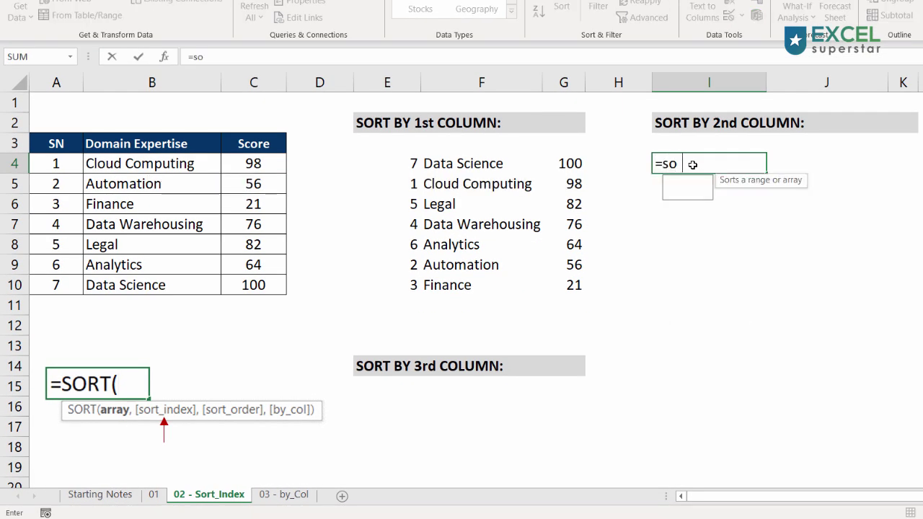
pyautogui.press('Tab')
pyautogui.moveTo(72, 170); pyautogui.dragTo(242, 280)
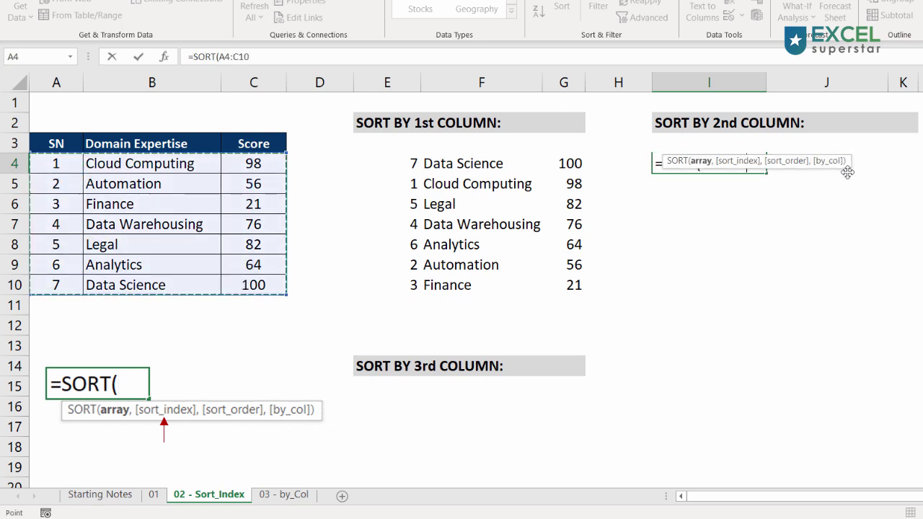
pyautogui.moveTo(848, 160); pyautogui.dragTo(862, 282)
pyautogui.write(',')
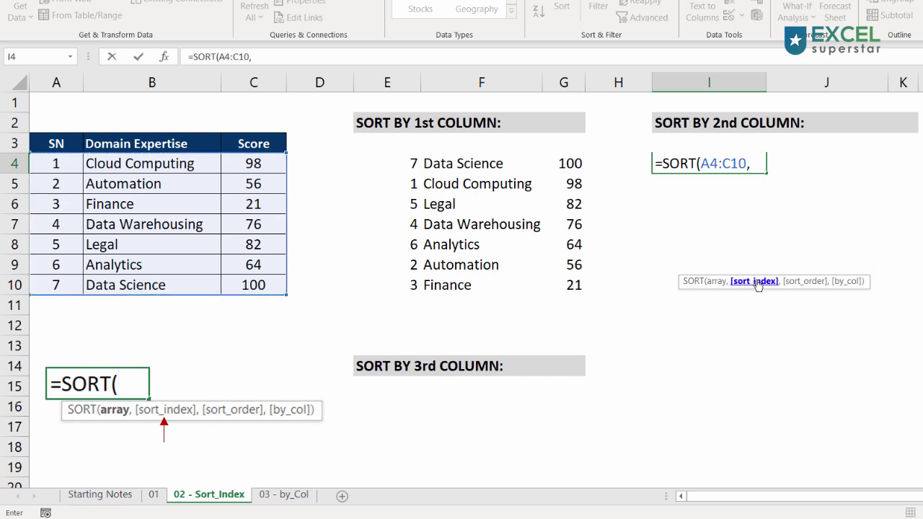
pyautogui.write('2')
# Step: Outline the Domain Expertise entries with a red box annotation and remove it
pyautogui.click(83, 155)
pyautogui.moveTo(99, 195)
pyautogui.mouseDown()
pyautogui.moveTo(220, 275)
pyautogui.moveTo(223, 301)
pyautogui.mouseUp()
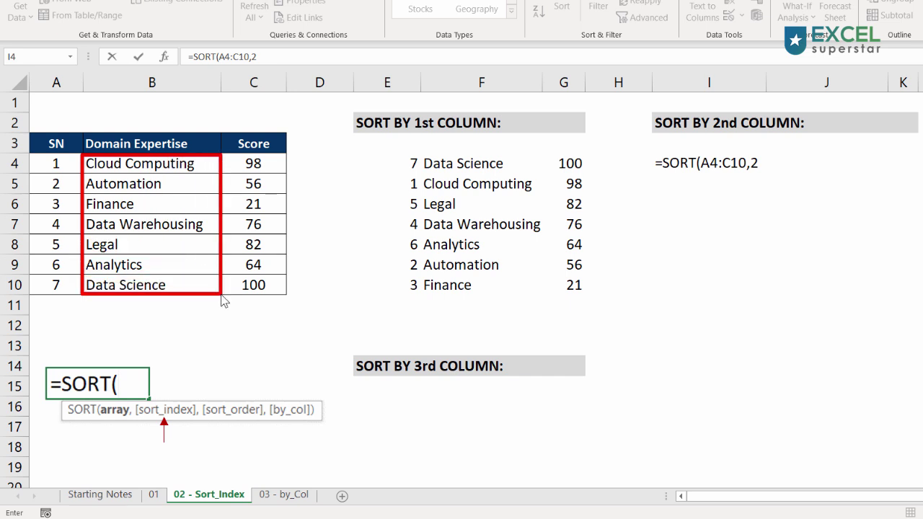
pyautogui.hotkey('ctrl', 'z')
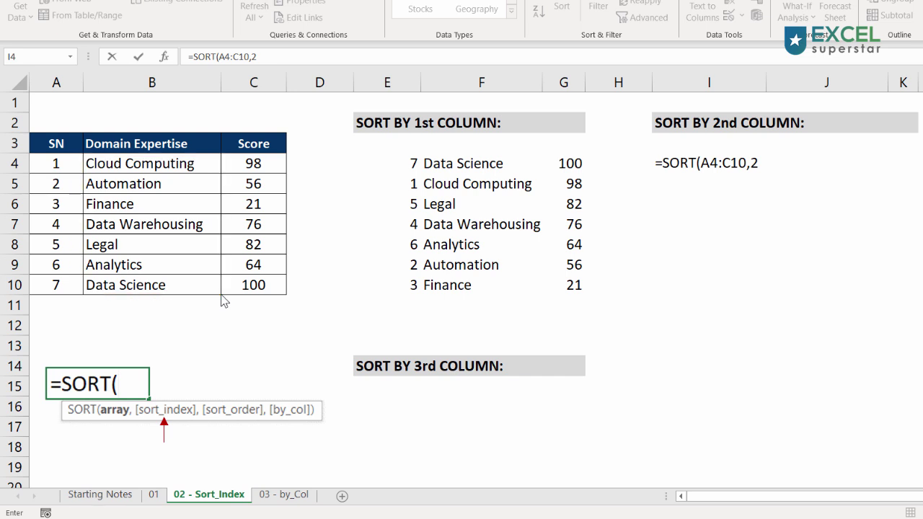
# Step: Complete the formula in I4 as =SORT(A4:C10,2,-1) to sort the table by its second column in descending order
pyautogui.click(759, 163)
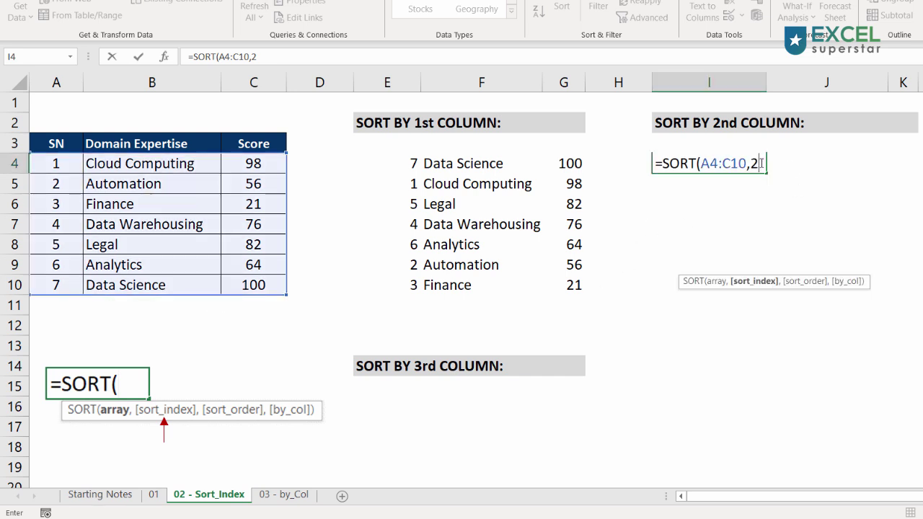
pyautogui.write(',2,')
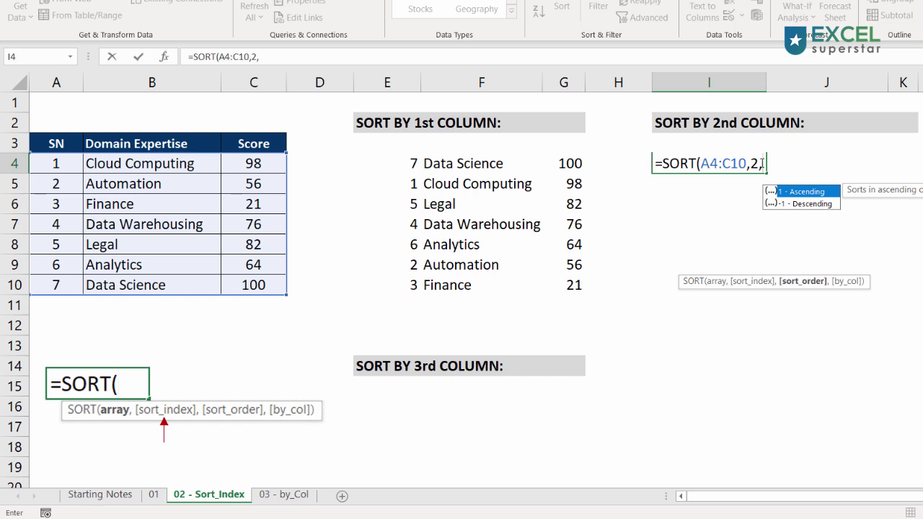
pyautogui.write('-1)')
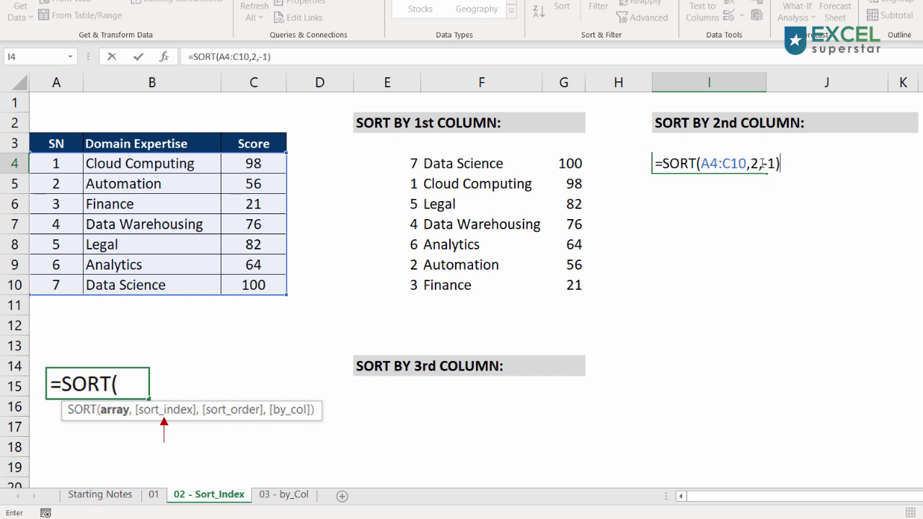
pyautogui.press('Return')
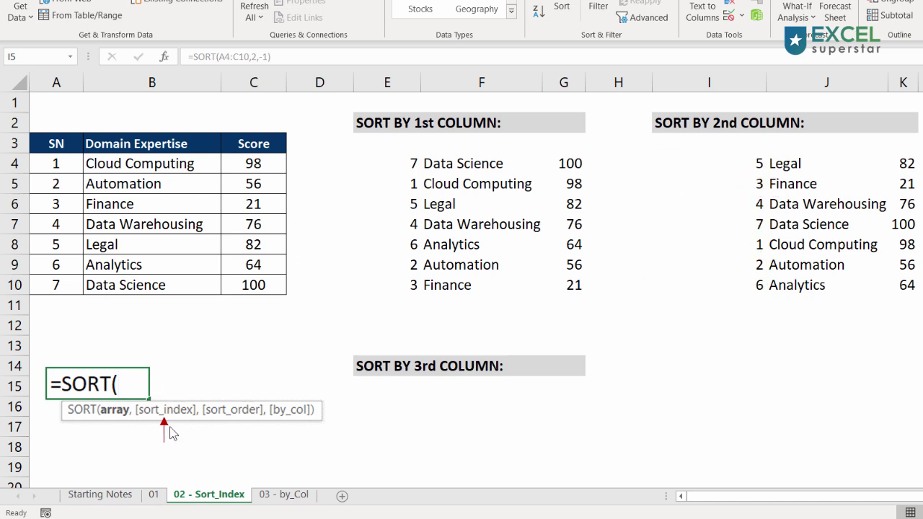
pyautogui.moveTo(165, 424); pyautogui.dragTo(165, 418)
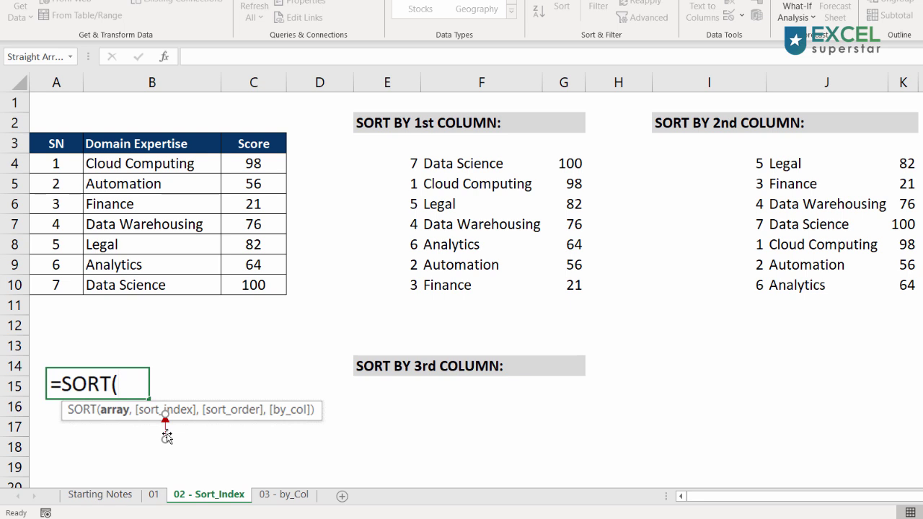
# Step: On the 03 - by_Col sheet, start a SORT formula in E4 with A3:C10 as the array
pyautogui.click(280, 495)
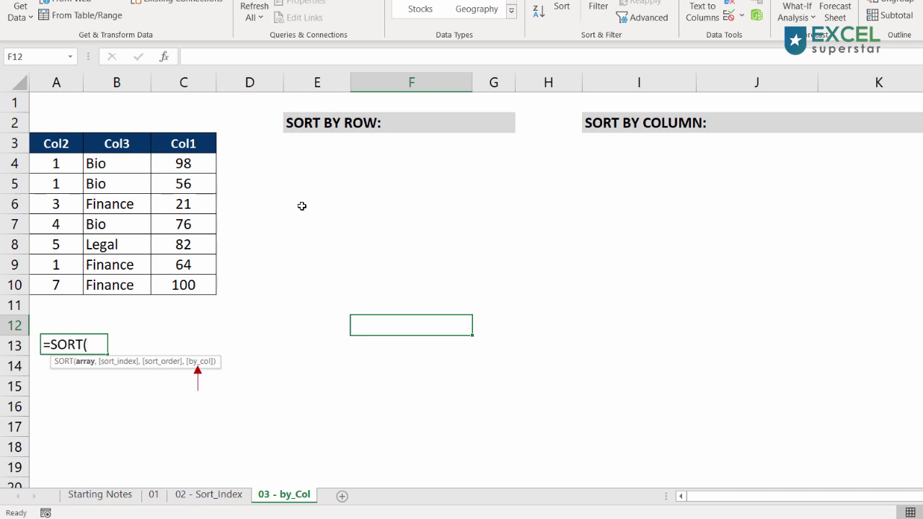
pyautogui.click(291, 171)
pyautogui.write('=sort')
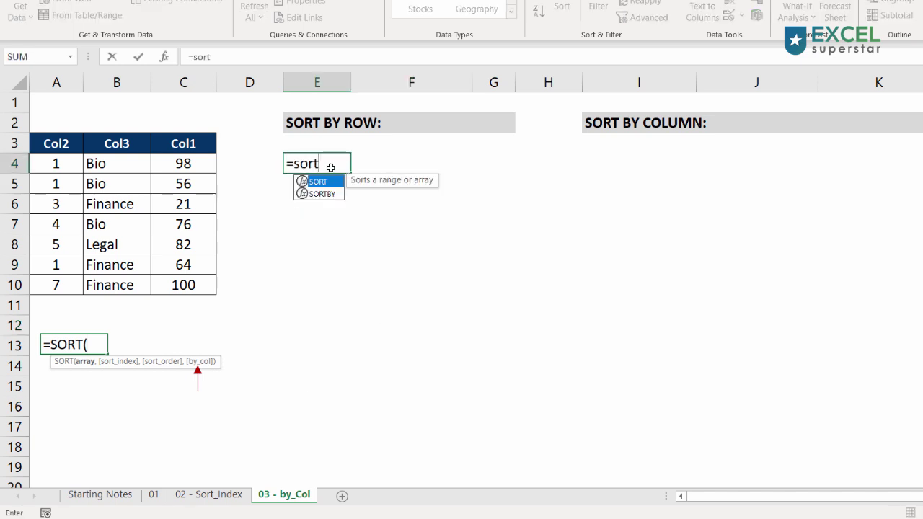
pyautogui.press('Tab')
pyautogui.moveTo(61, 163); pyautogui.dragTo(188, 264)
pyautogui.moveTo(62, 143); pyautogui.dragTo(186, 285)
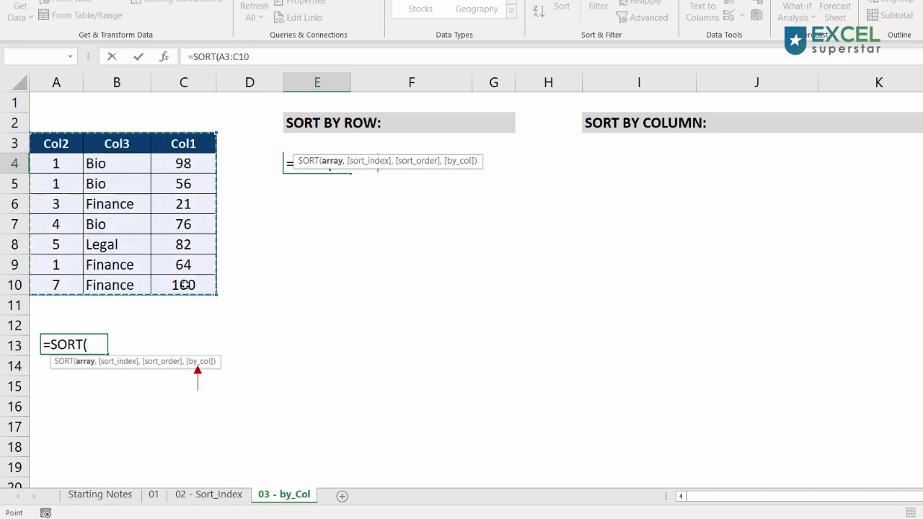
pyautogui.write(',')
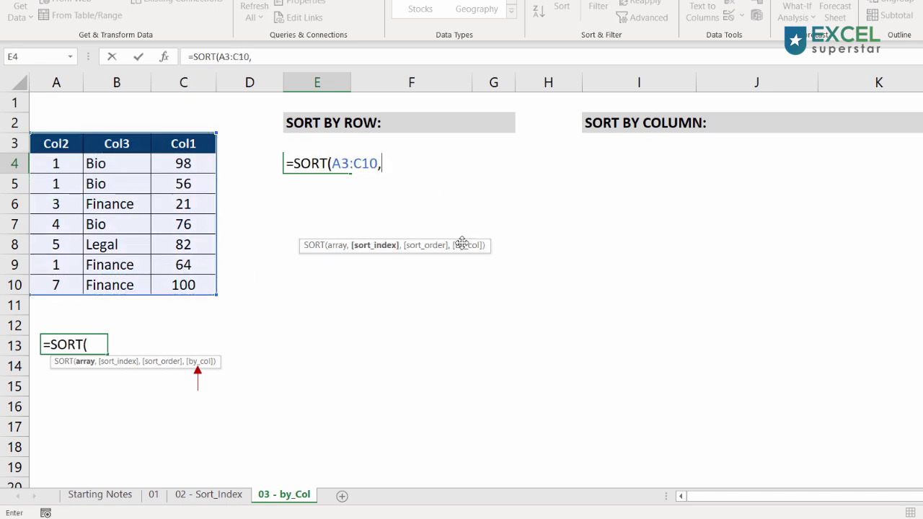
# Step: Complete the formula in E4 as =SORT(A3:C10,3,1,FALSE) to sort by row on the third column in ascending order
pyautogui.write('3,')
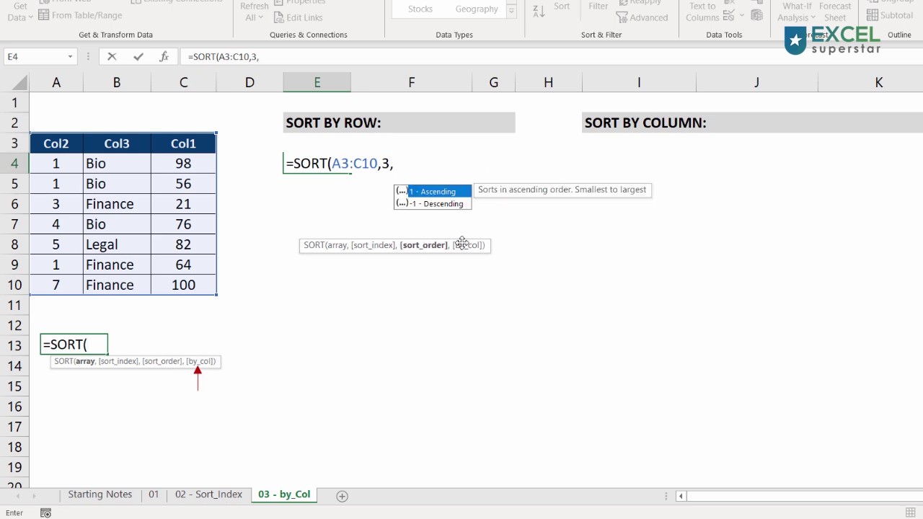
pyautogui.write('1,')
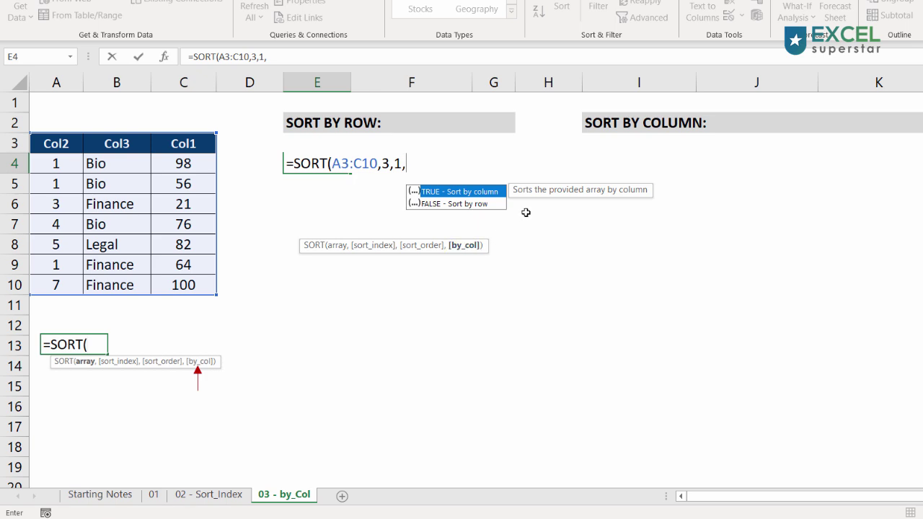
pyautogui.click(473, 206)
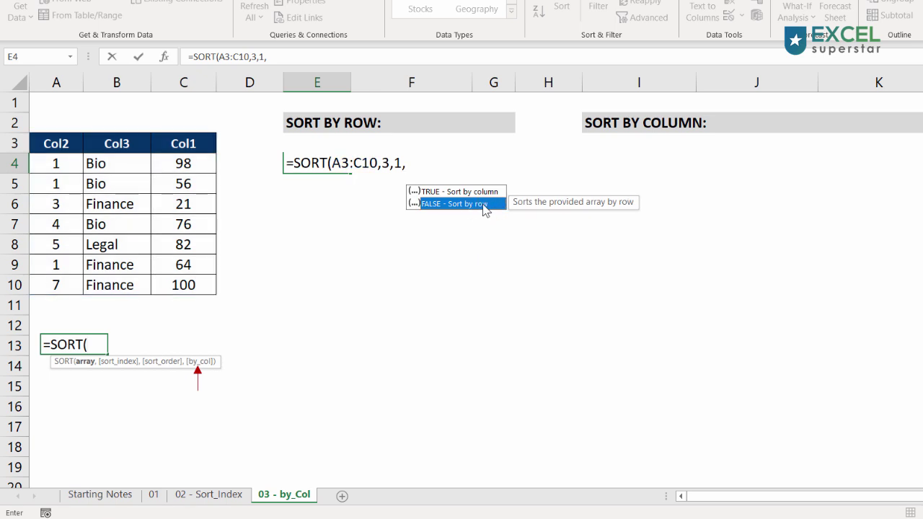
pyautogui.doubleClick(482, 204)
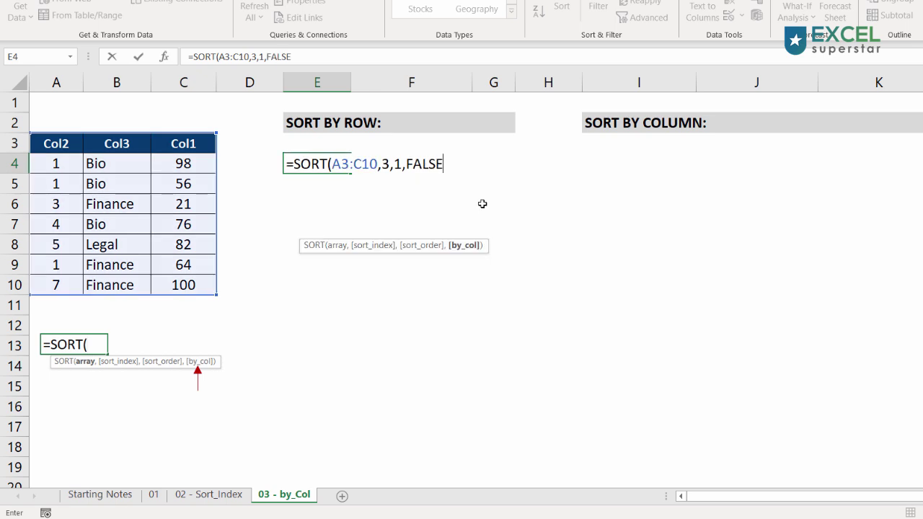
pyautogui.write(')')
pyautogui.press('Return')
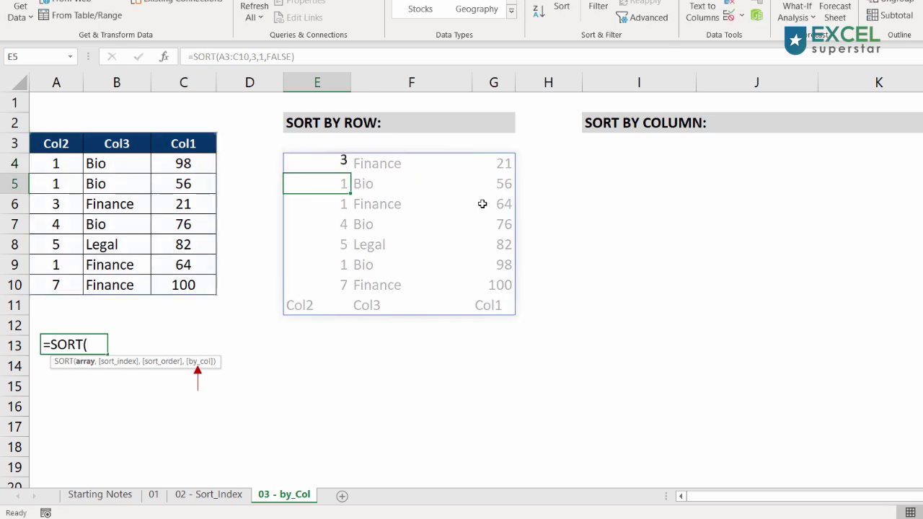
# Step: Review the sort index in the E4 formula and compare the source Col1 values with the sorted third column
pyautogui.doubleClick(336, 164)
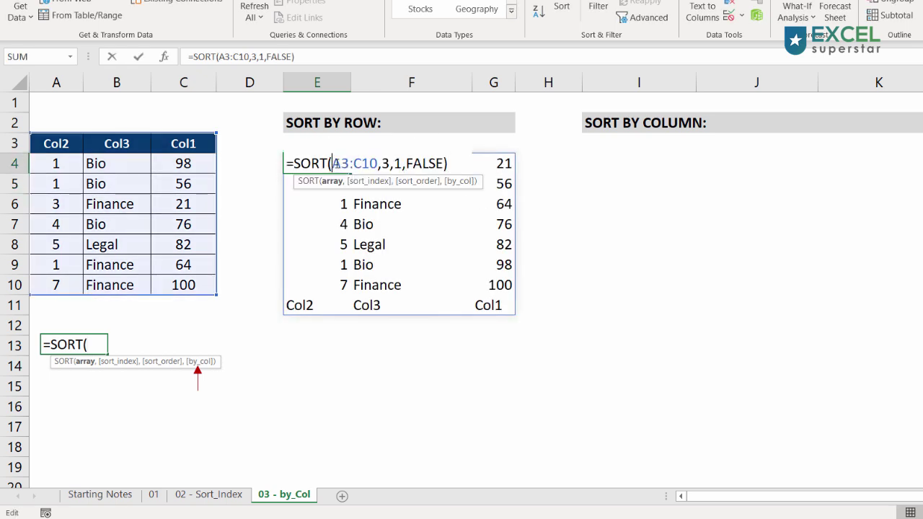
pyautogui.doubleClick(385, 163)
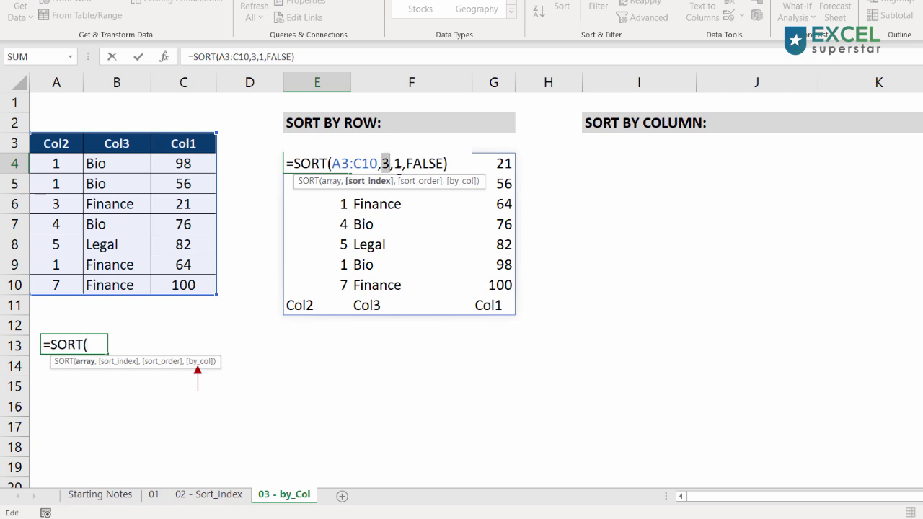
pyautogui.press('Escape')
pyautogui.moveTo(193, 164); pyautogui.dragTo(202, 289)
pyautogui.moveTo(489, 163); pyautogui.dragTo(487, 290)
pyautogui.moveTo(488, 157); pyautogui.dragTo(487, 277)
# Step: Start a SORT formula in I4 with A3:C10 as the array and move the syntax hint off the cell
pyautogui.click(604, 160)
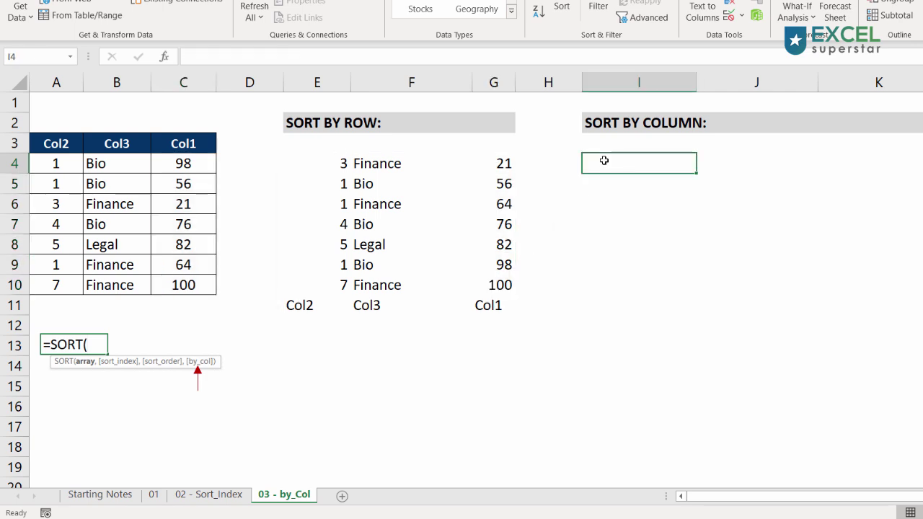
pyautogui.write('=s')
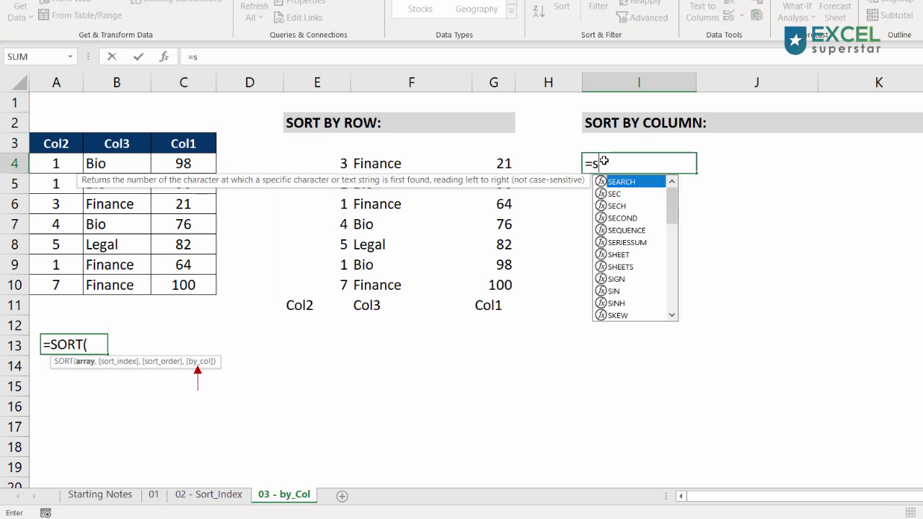
pyautogui.write('ort')
pyautogui.press('Tab')
pyautogui.moveTo(57, 144); pyautogui.dragTo(192, 295)
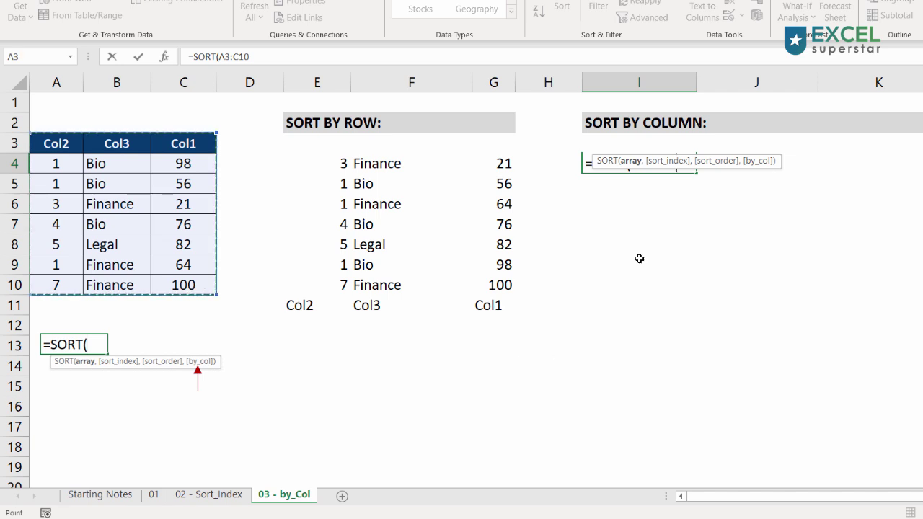
pyautogui.moveTo(709, 159); pyautogui.dragTo(702, 274)
# Step: Complete the formula in I4 as =SORT(A3:C10,,1,TRUE) to sort the table by column in ascending order
pyautogui.write(',')
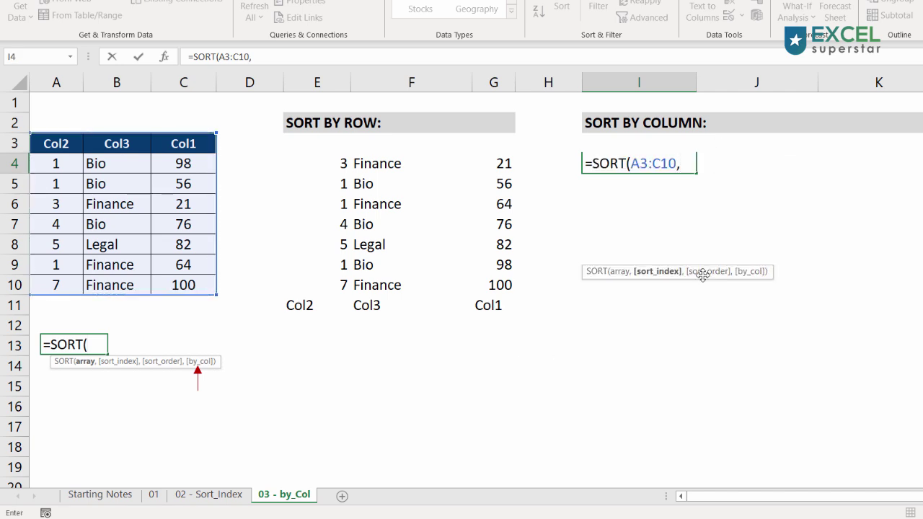
pyautogui.write(',')
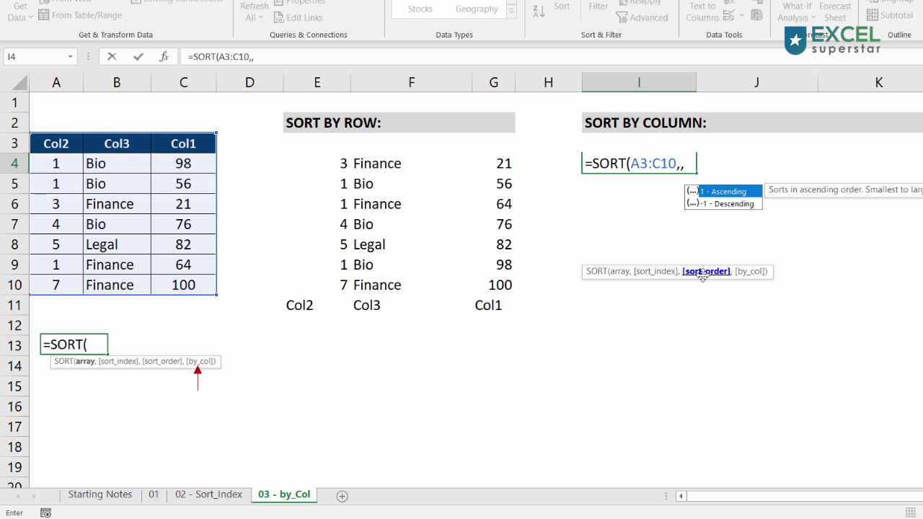
pyautogui.write('1,')
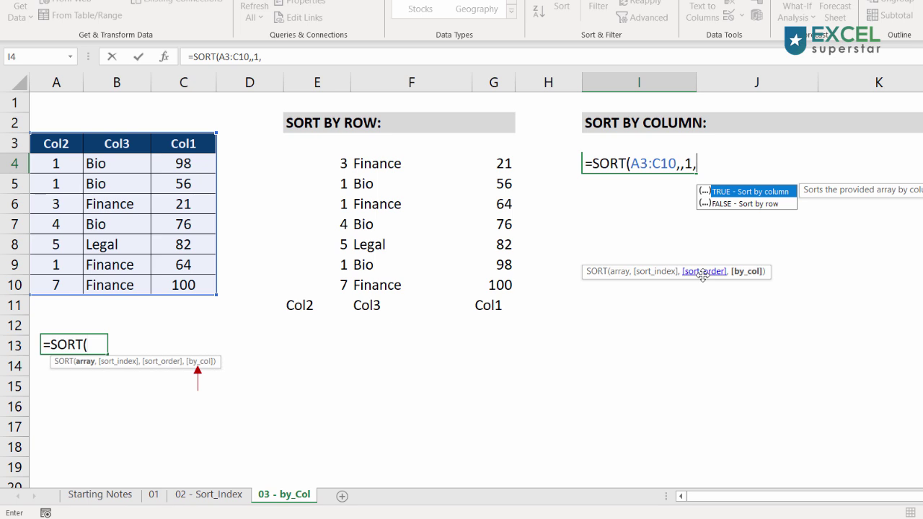
pyautogui.press('Tab')
pyautogui.write(')')
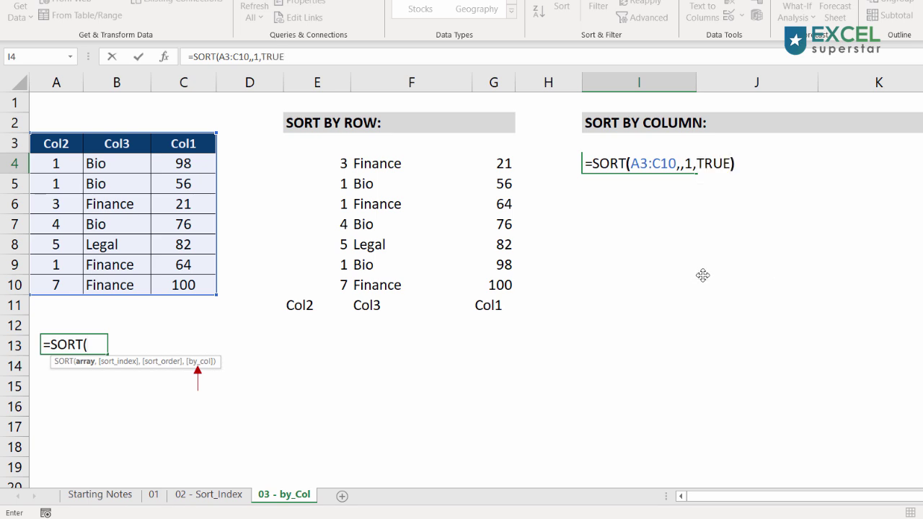
pyautogui.press('Return')
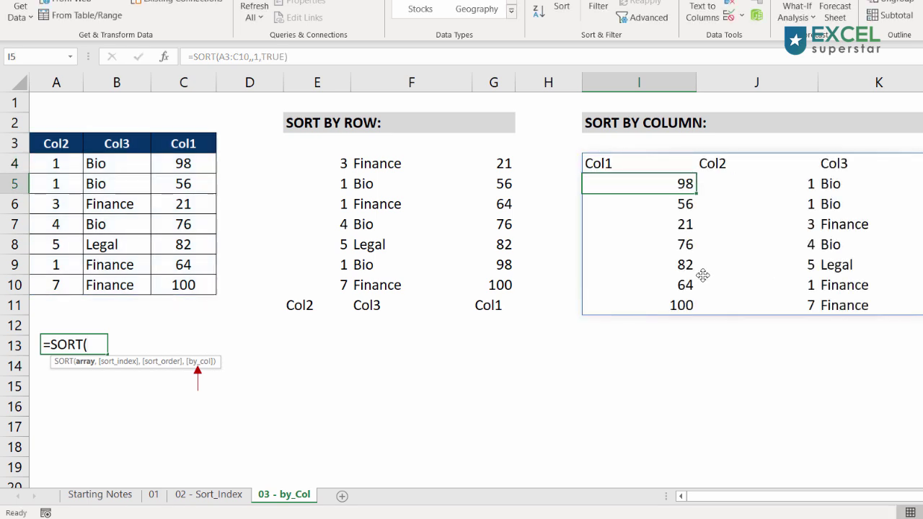
# Step: Examine the source table's three columns and the order of their headers in row 3
pyautogui.click(193, 145)
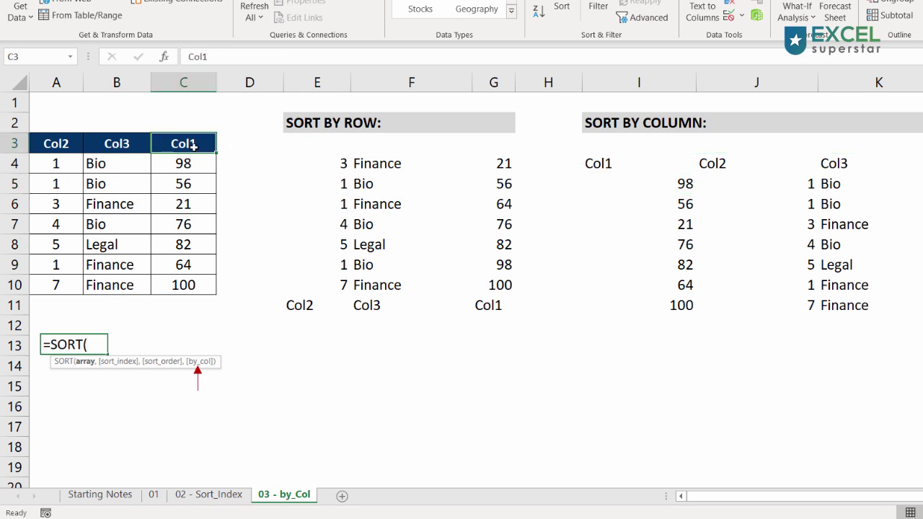
pyautogui.moveTo(193, 146); pyautogui.dragTo(189, 284)
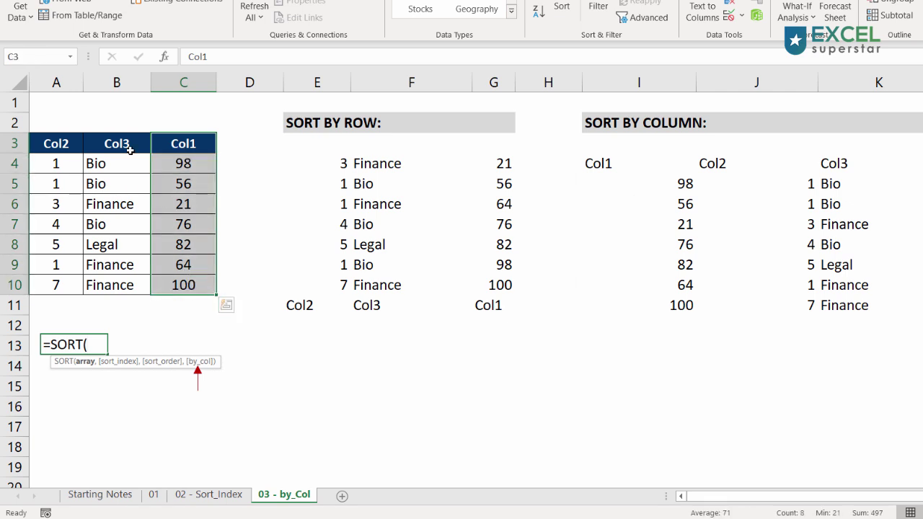
pyautogui.moveTo(56, 144); pyautogui.dragTo(58, 284)
pyautogui.click(115, 144)
pyautogui.hotkey('ctrl', 'shift', 'Down')
pyautogui.click(49, 143)
pyautogui.moveTo(49, 144); pyautogui.dragTo(180, 144)
pyautogui.click(52, 144)
pyautogui.moveTo(53, 144); pyautogui.dragTo(194, 145)
pyautogui.click(190, 145)
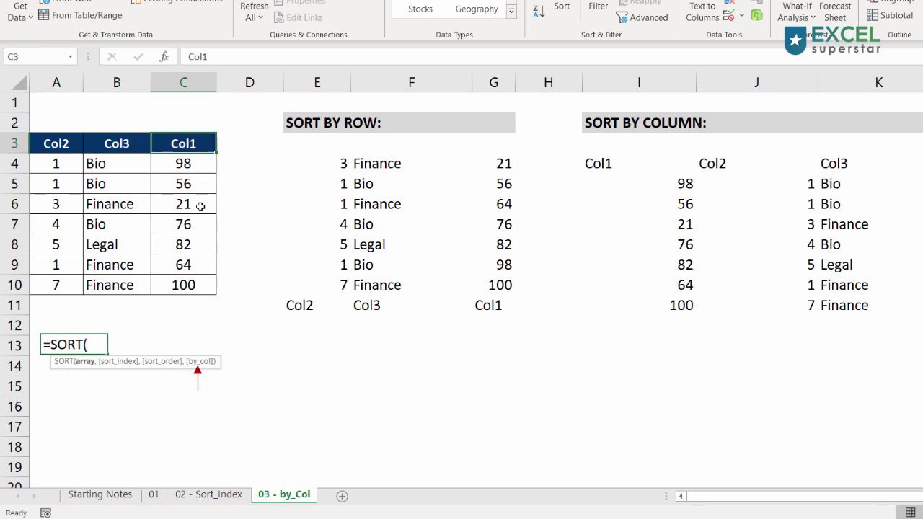
pyautogui.click(70, 145)
pyautogui.click(126, 145)
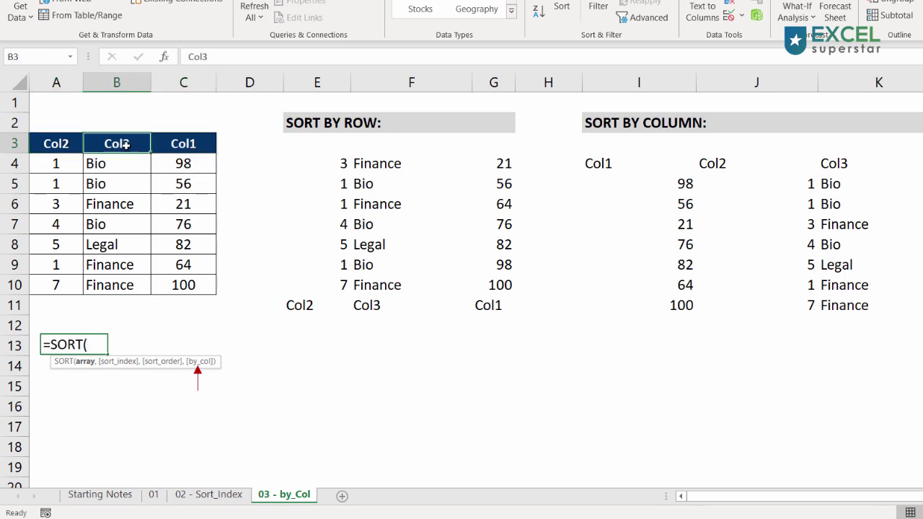
# Step: Try renaming the header in B3 as Col0
pyautogui.doubleClick(126, 143)
pyautogui.moveTo(124, 143); pyautogui.dragTo(139, 143)
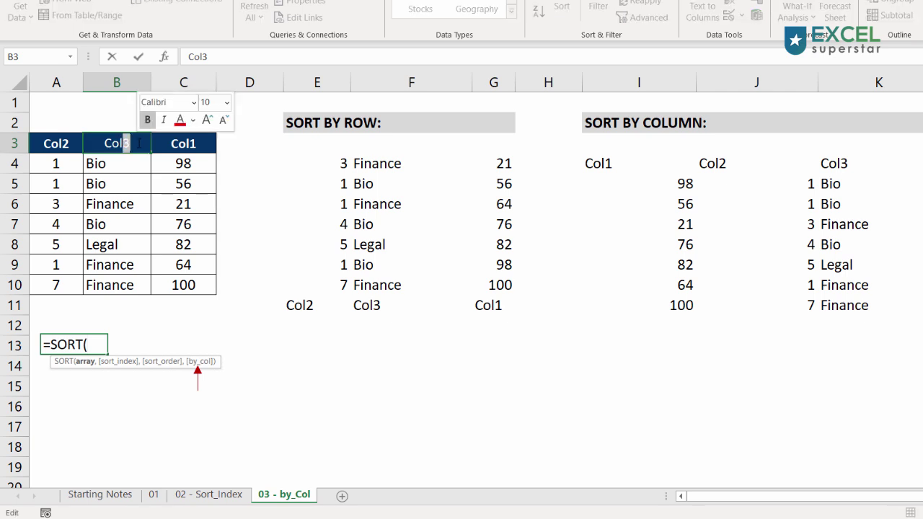
pyautogui.write('0')
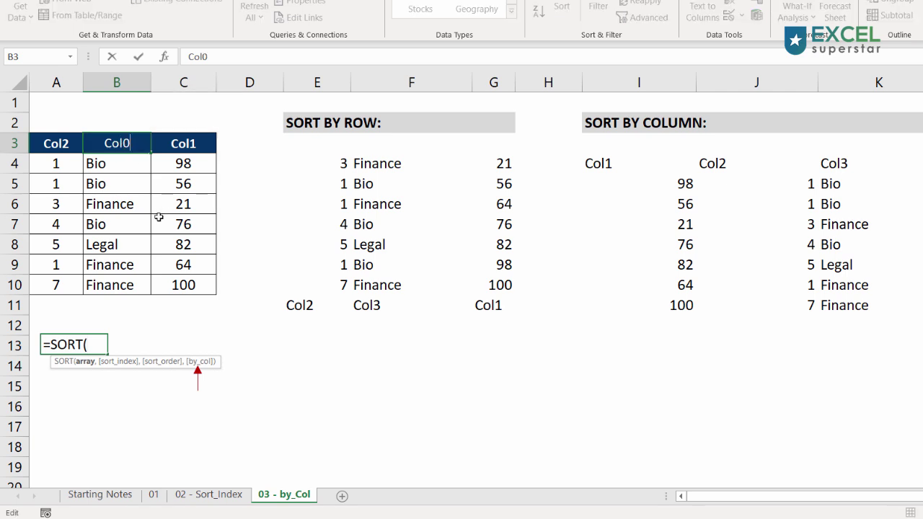
pyautogui.click(123, 202)
# Step: Examine each of the three columns in the SORT BY COLUMN result
pyautogui.moveTo(667, 165); pyautogui.dragTo(670, 305)
pyautogui.moveTo(714, 165); pyautogui.dragTo(720, 305)
pyautogui.moveTo(833, 165); pyautogui.dragTo(864, 275)
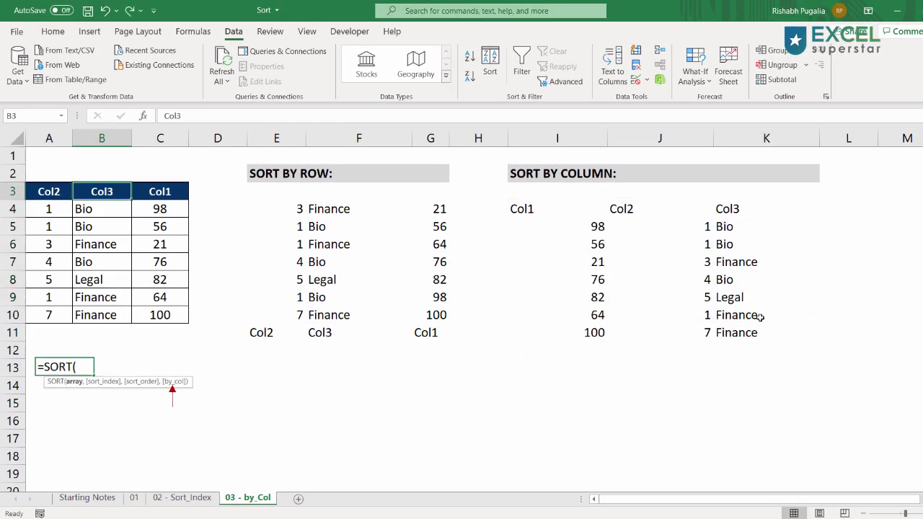
# Step: Show the Sort left to right orientation in the Sort dialog's options, and close the dialog without sorting
pyautogui.click(490, 71)
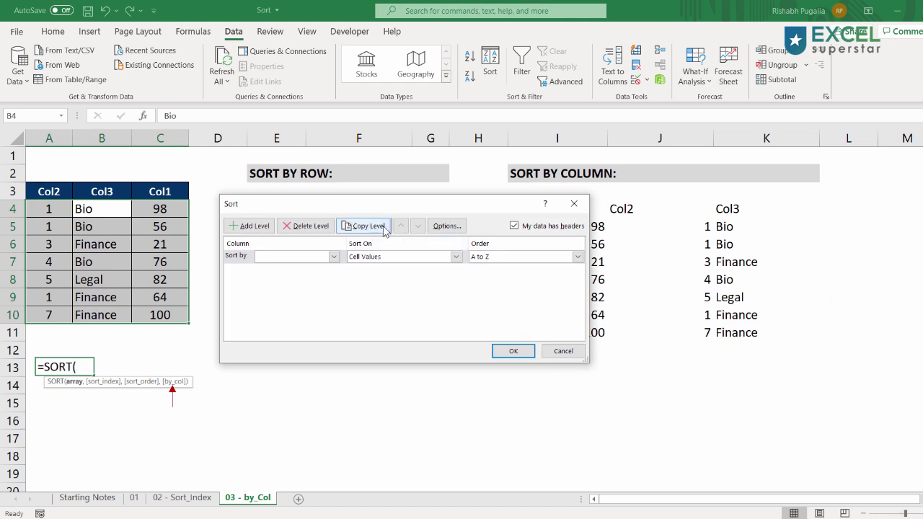
pyautogui.click(447, 225)
pyautogui.click(369, 291)
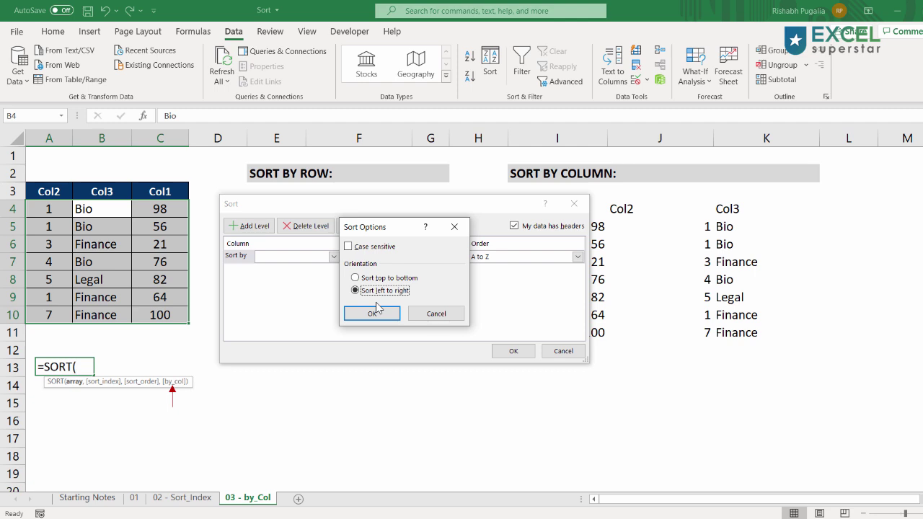
pyautogui.click(373, 312)
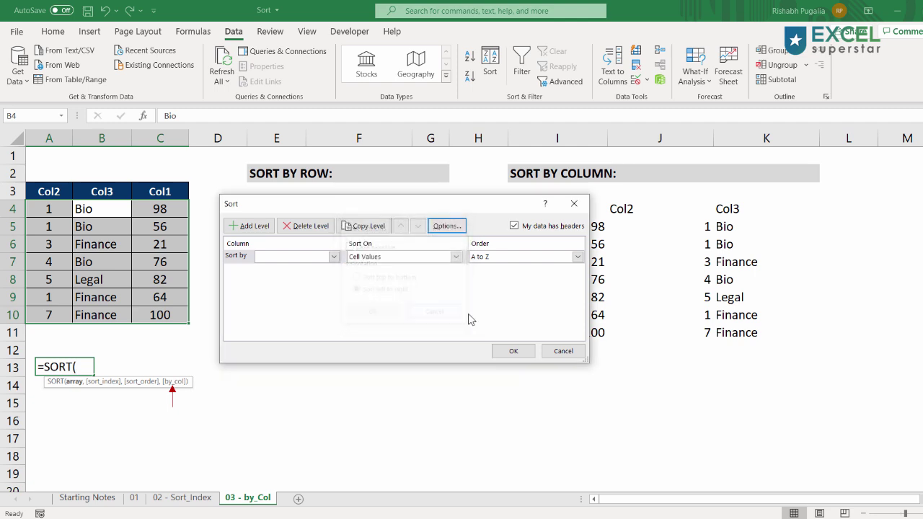
pyautogui.click(561, 351)
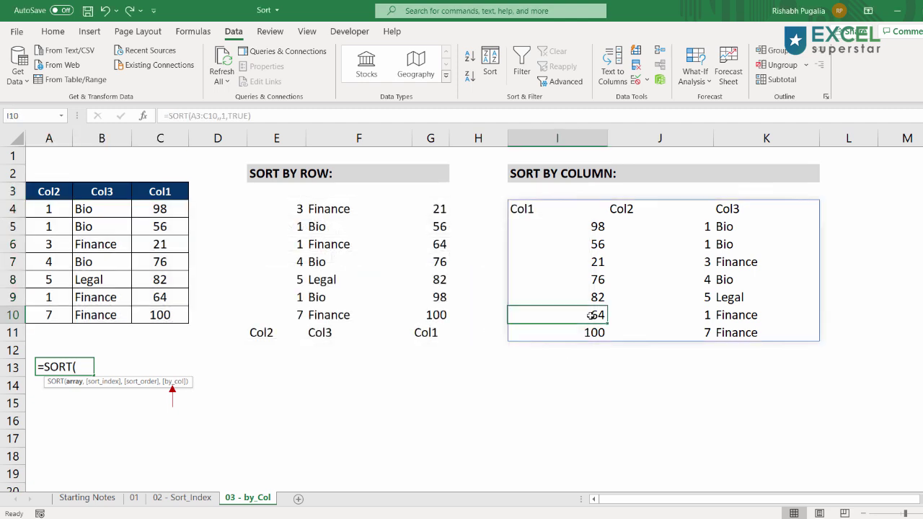
# Step: On the Starting Notes sheet, mark the SORT arguments, the SORT title and the SORTBY note with red boxes, and clear the annotations
pyautogui.click(103, 496)
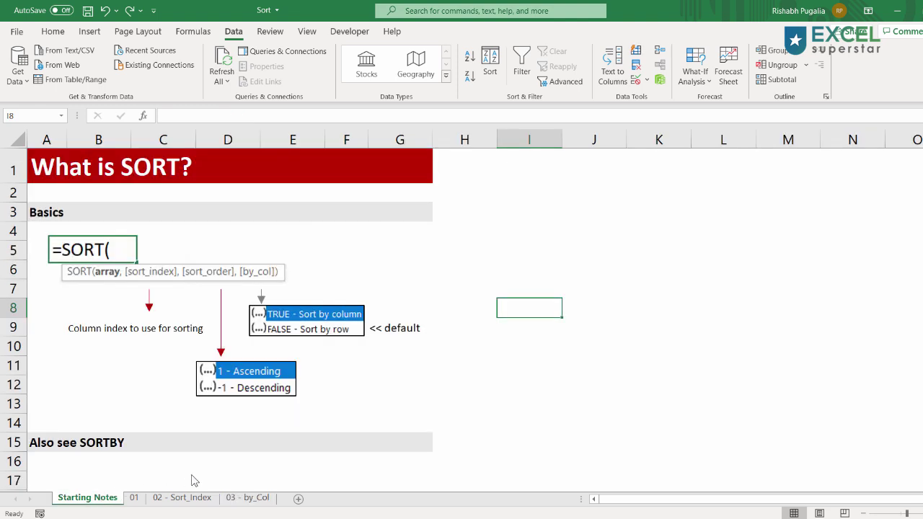
pyautogui.moveTo(89, 261); pyautogui.dragTo(240, 286)
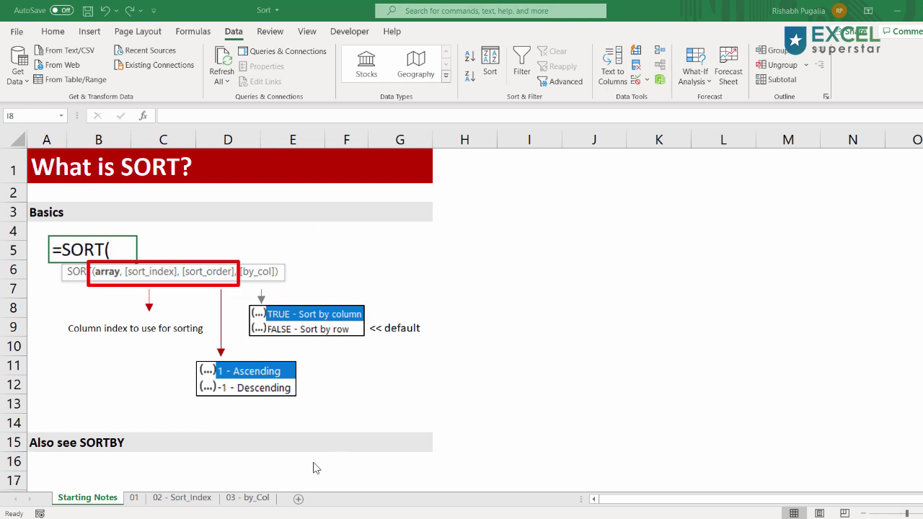
pyautogui.moveTo(73, 424); pyautogui.dragTo(132, 462)
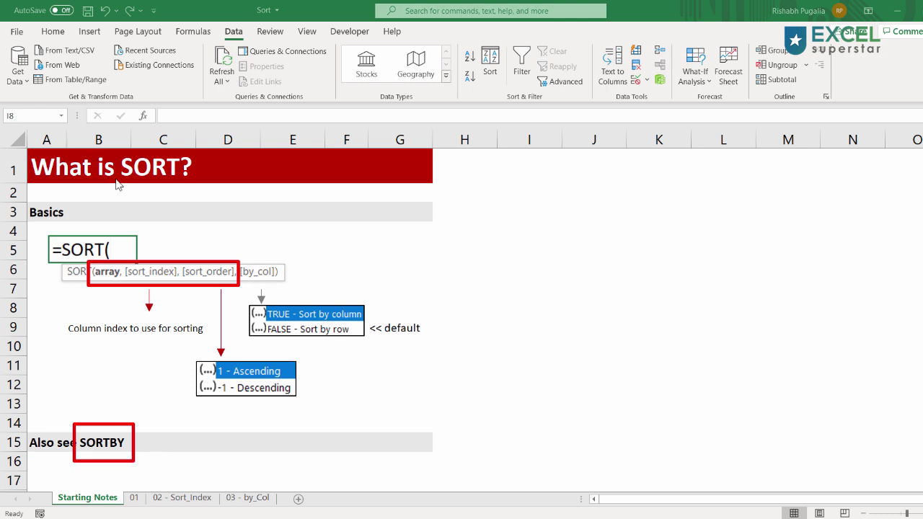
pyautogui.moveTo(118, 152)
pyautogui.mouseDown()
pyautogui.moveTo(173, 186)
pyautogui.moveTo(193, 182)
pyautogui.mouseUp()
pyautogui.moveTo(62, 393); pyautogui.dragTo(152, 470)
pyautogui.press('Escape')
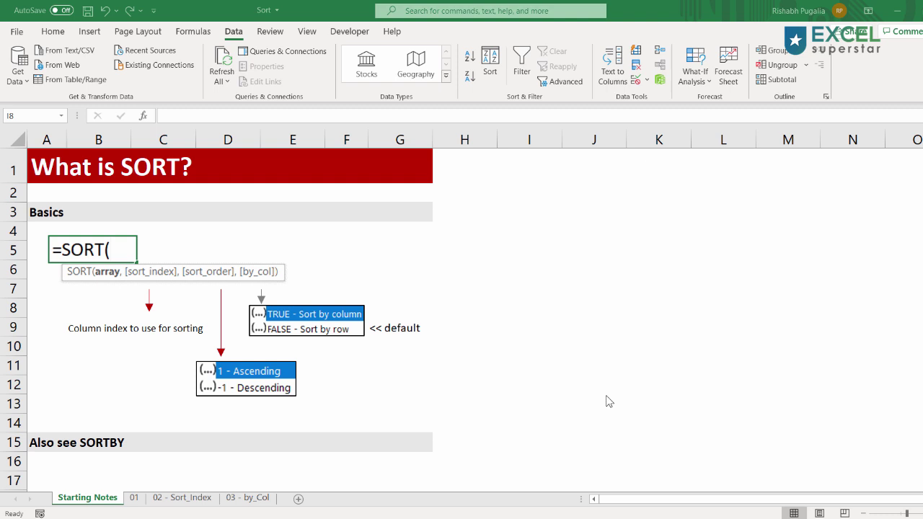